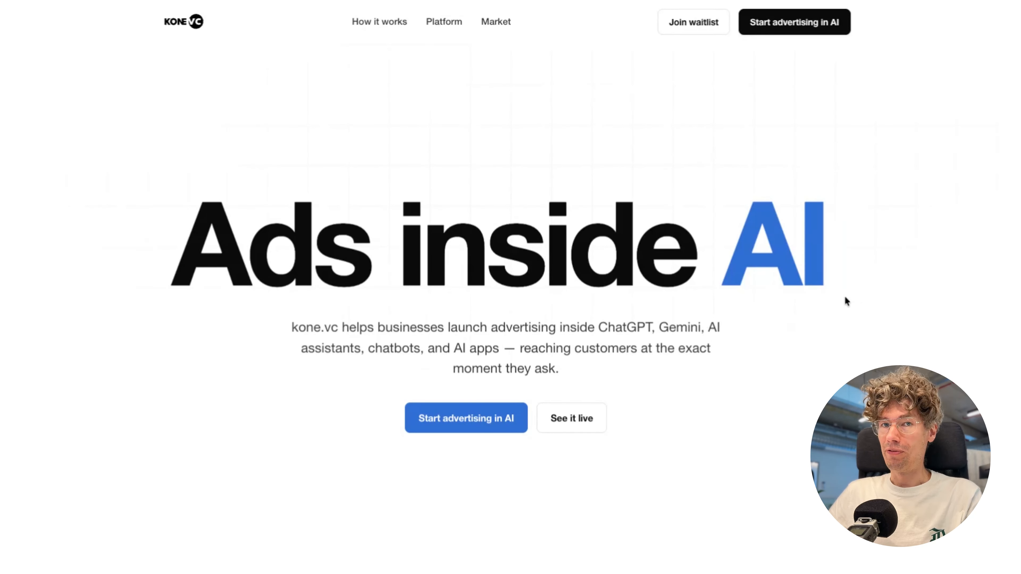
Step: Look over how kone.vc works on its website and show the list of ads in Ads Manager
scroll(789, 307, "down", 15)
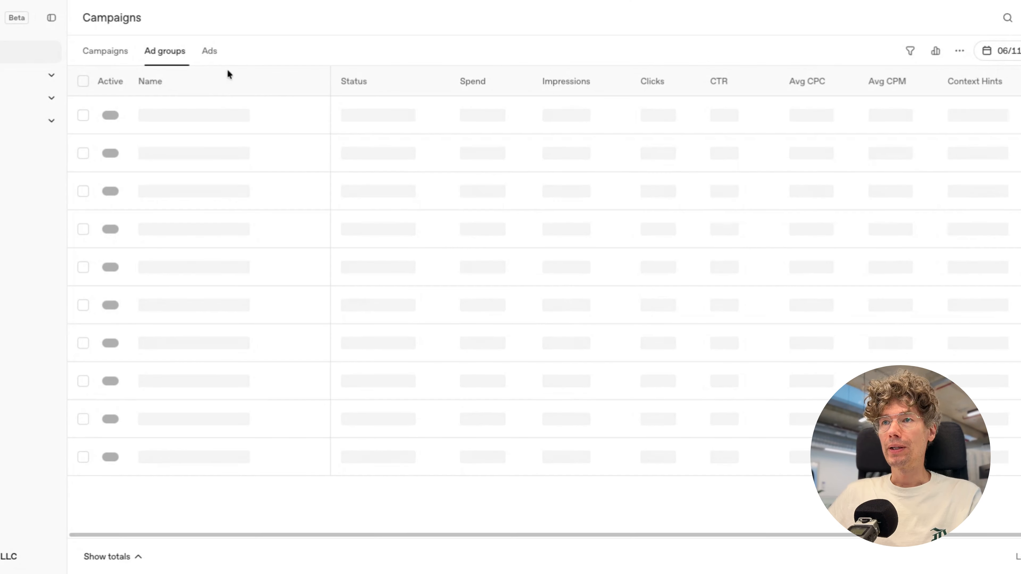
left_click(210, 51)
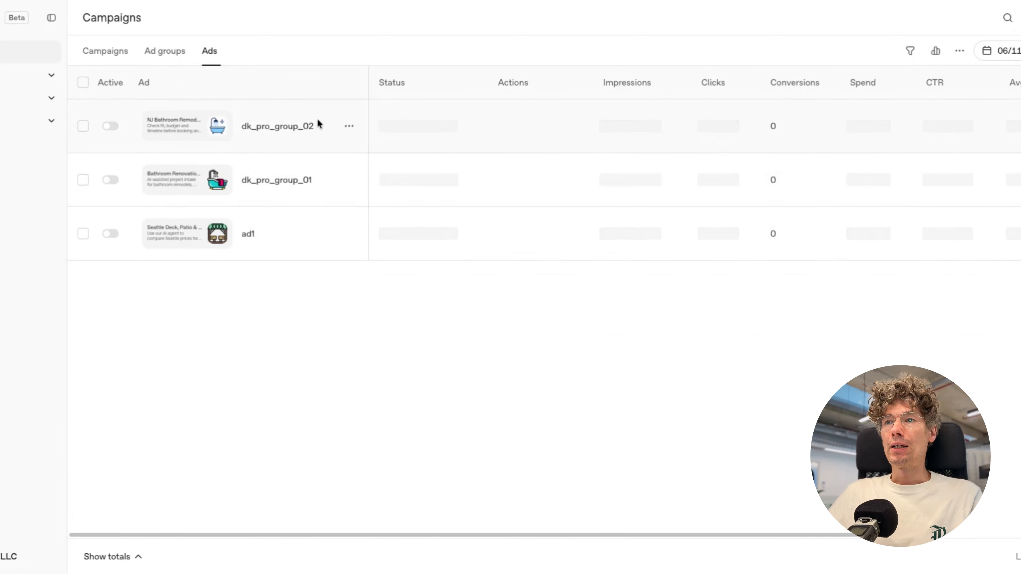
mouse_move(222, 129)
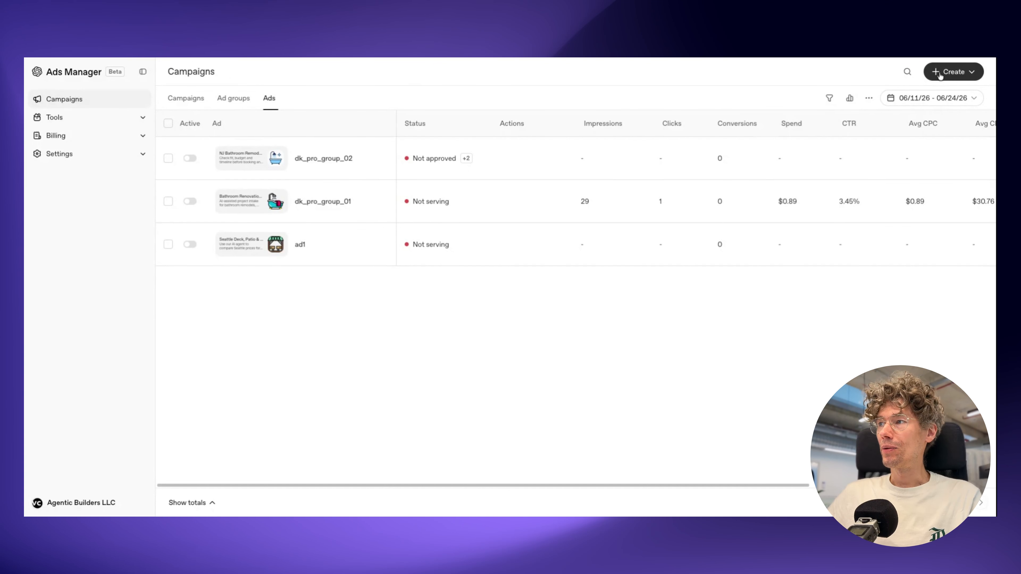
Step: Start a new campaign and name it 111
left_click(935, 71)
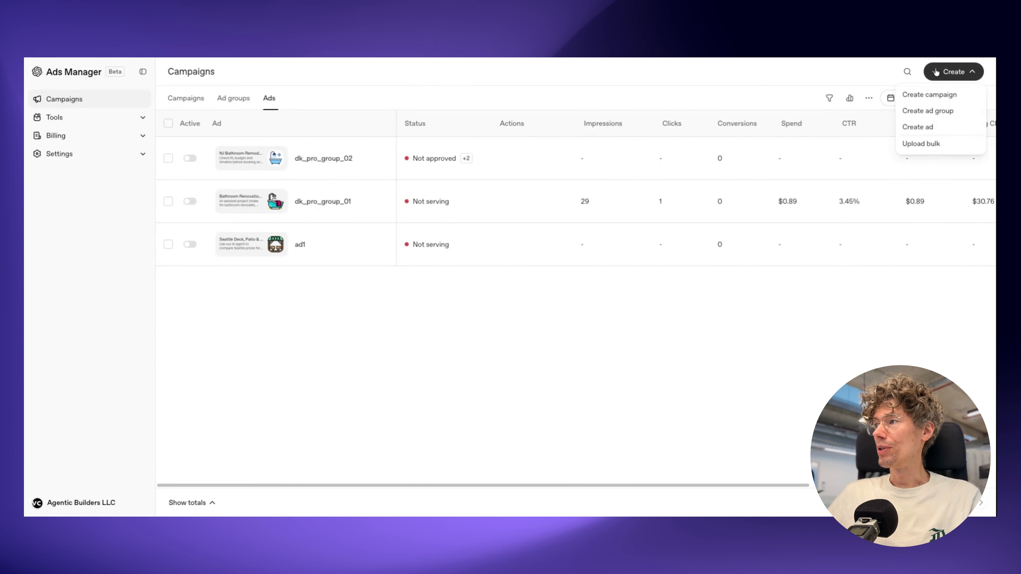
left_click(927, 95)
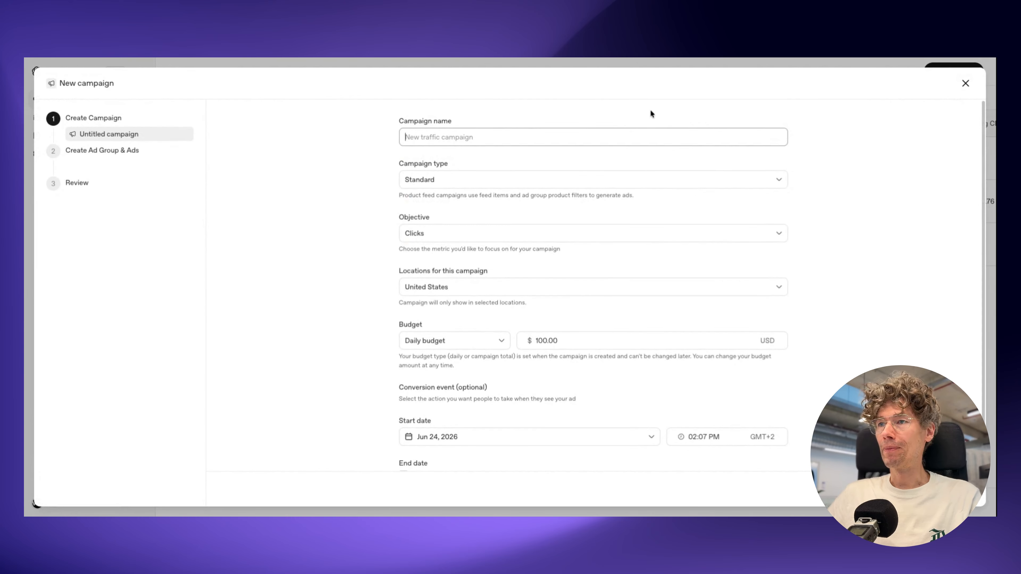
type("1")
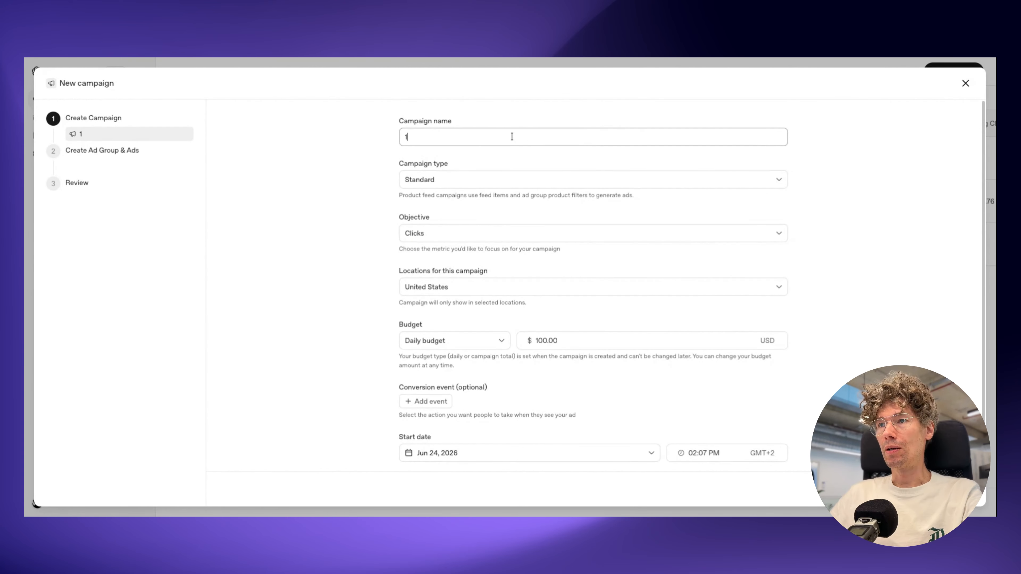
type("11")
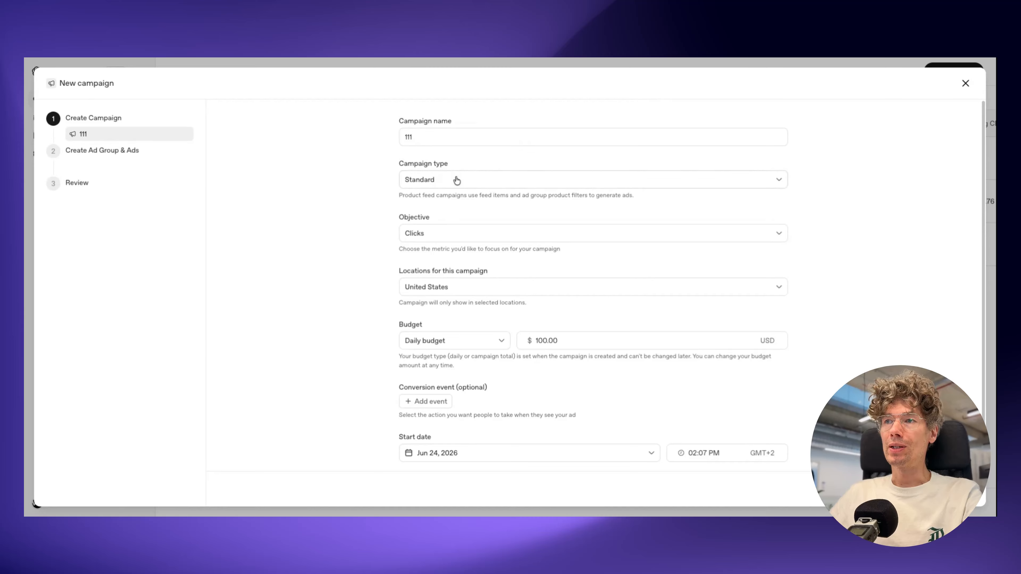
Step: Try the Product feed campaign type and return the type to Standard
left_click(496, 180)
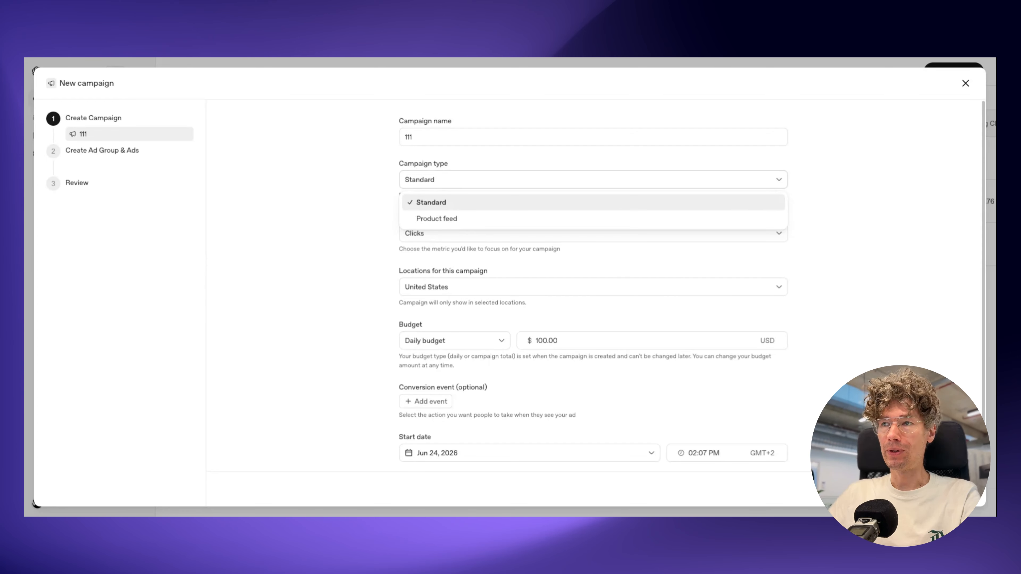
left_click(449, 219)
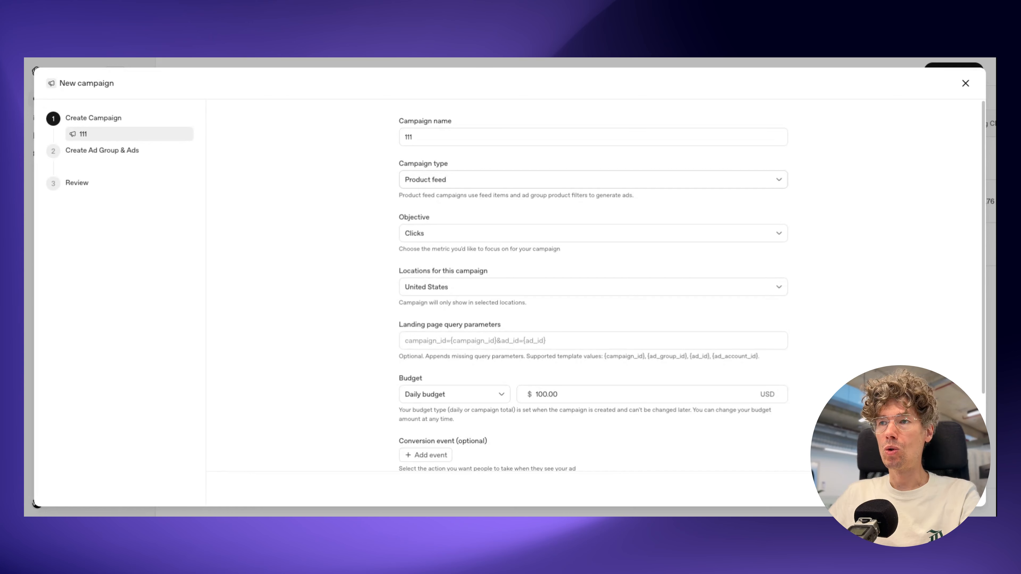
left_click(443, 179)
left_click(438, 202)
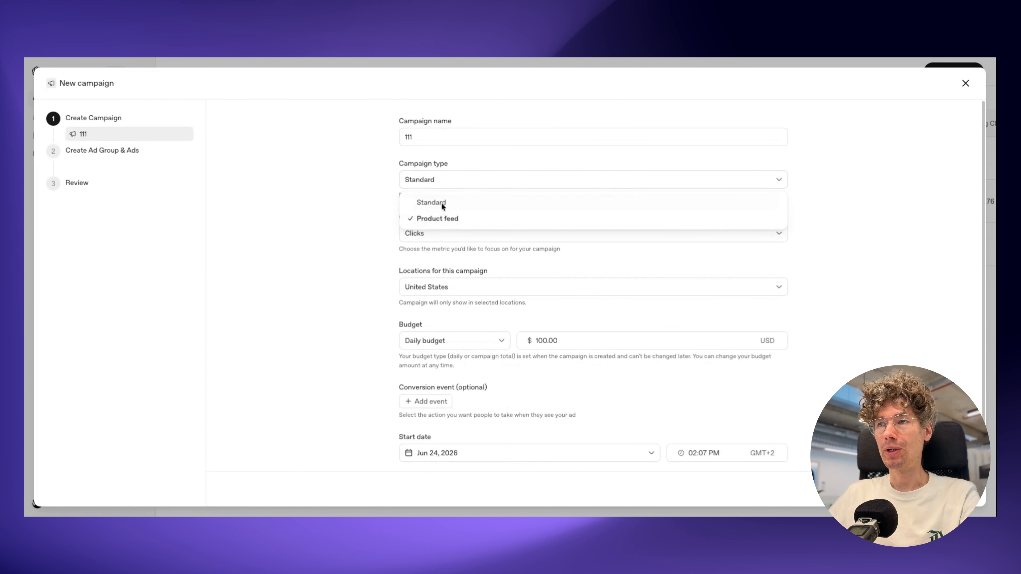
Step: Try Reach as the campaign objective and return the objective to Clicks
scroll(382, 200, "down", 2)
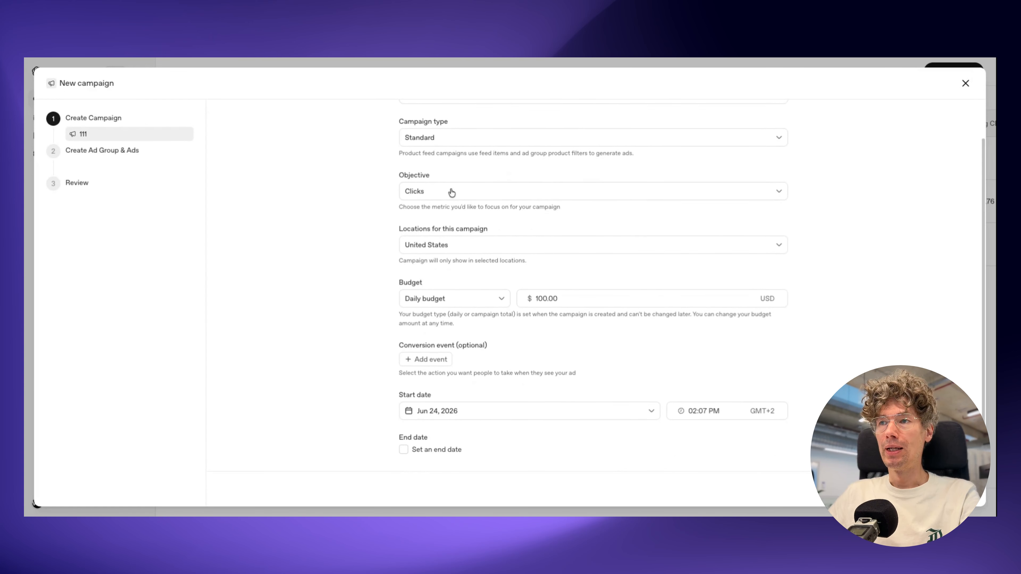
left_click(448, 193)
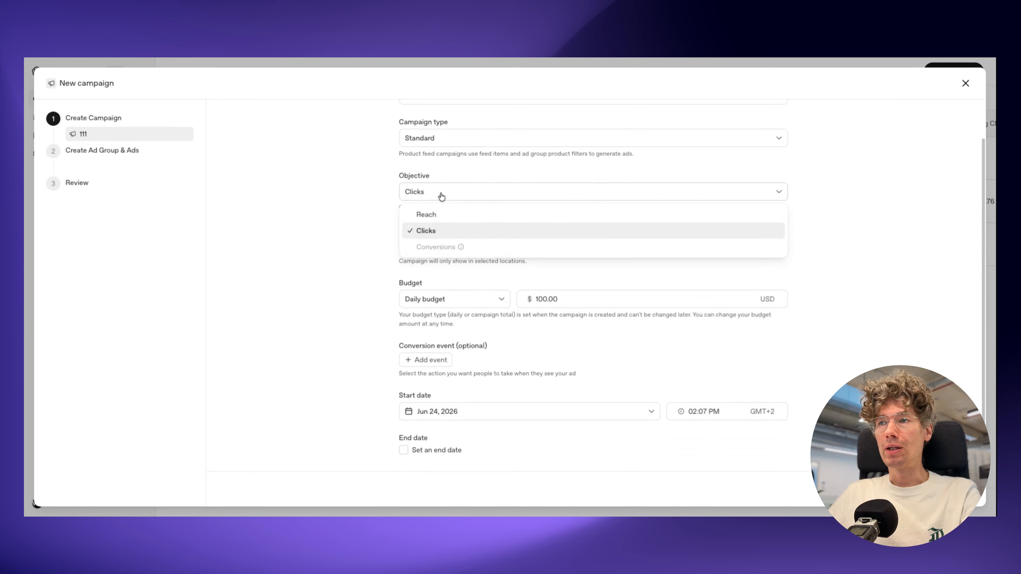
left_click(449, 215)
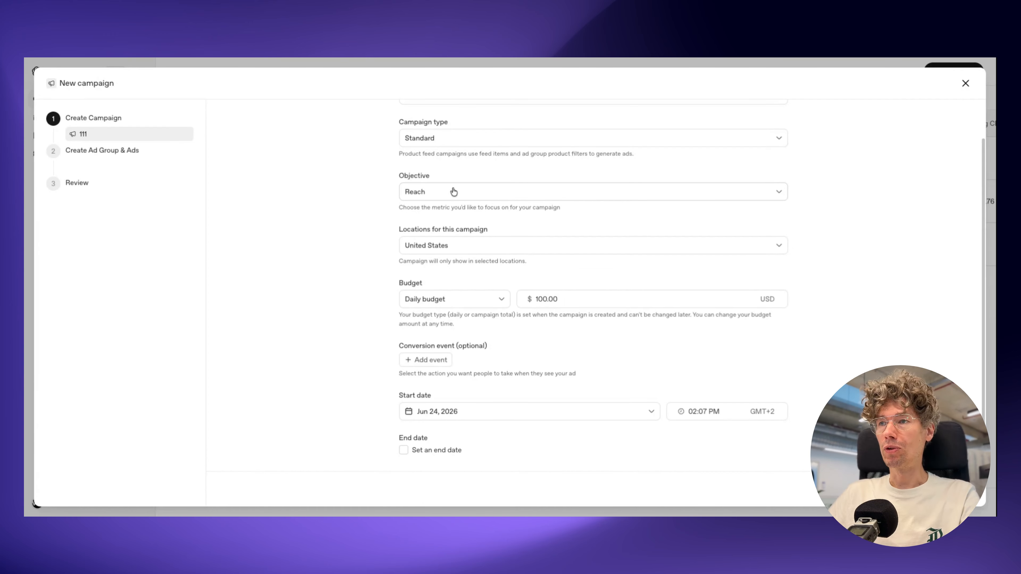
left_click(463, 189)
left_click(437, 226)
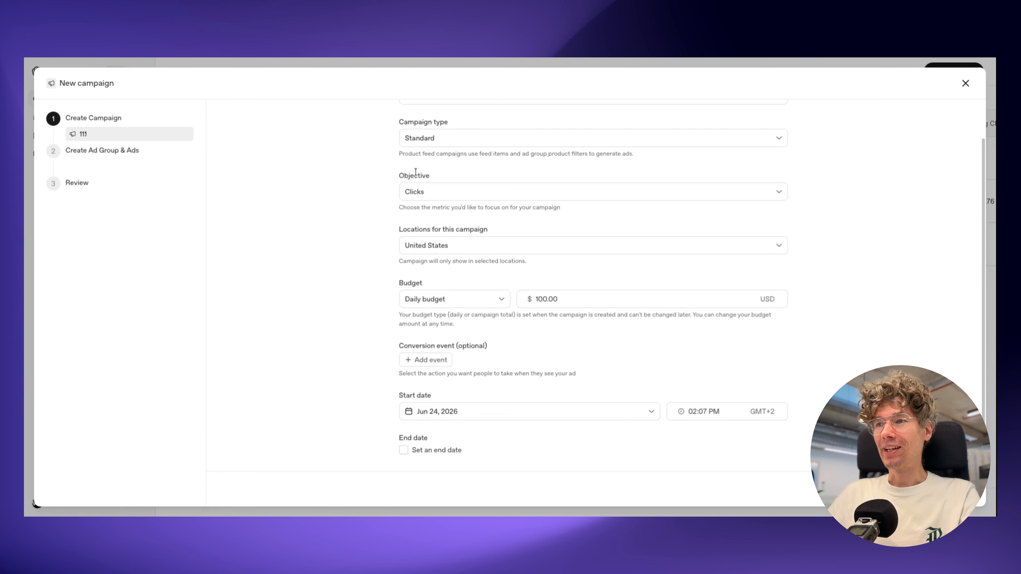
Step: Examine which objectives can be chosen for the campaign
left_click(434, 193)
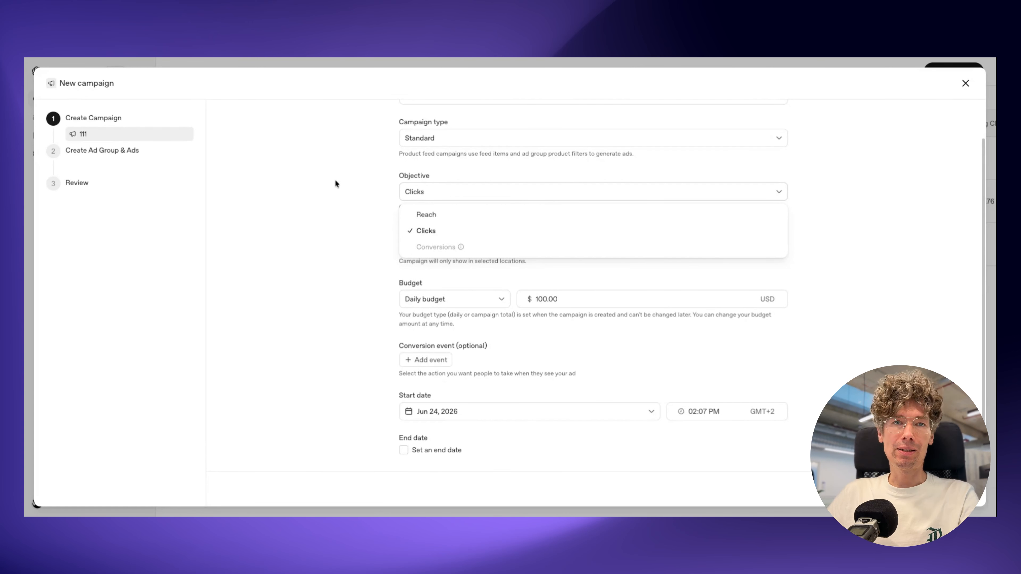
left_click(352, 188)
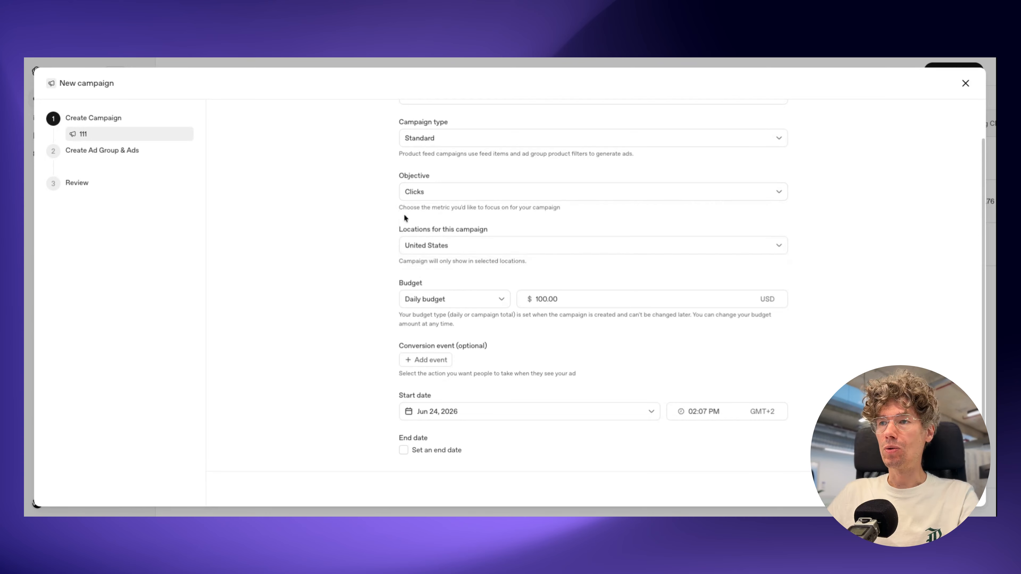
left_click(432, 195)
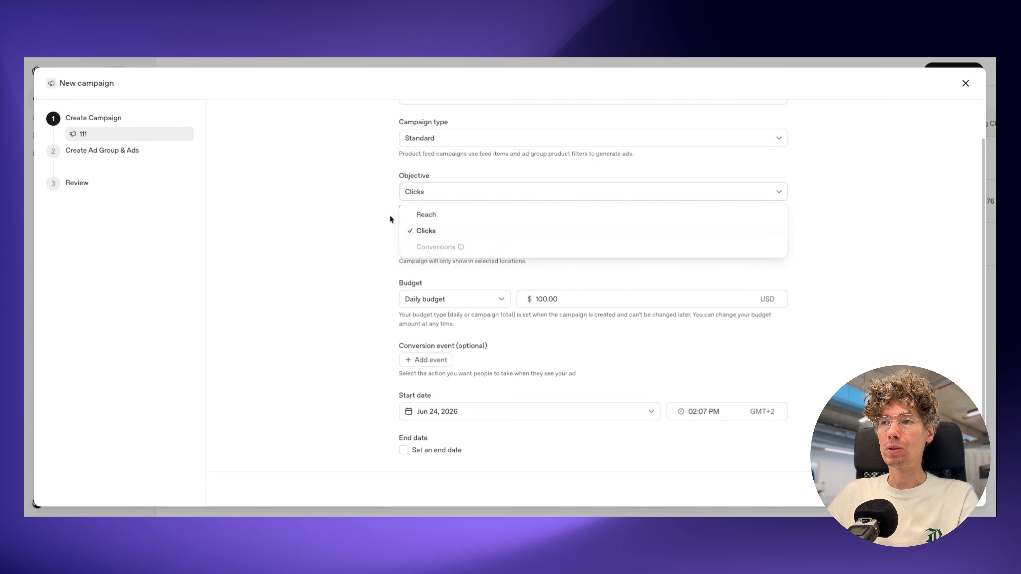
left_click(378, 205)
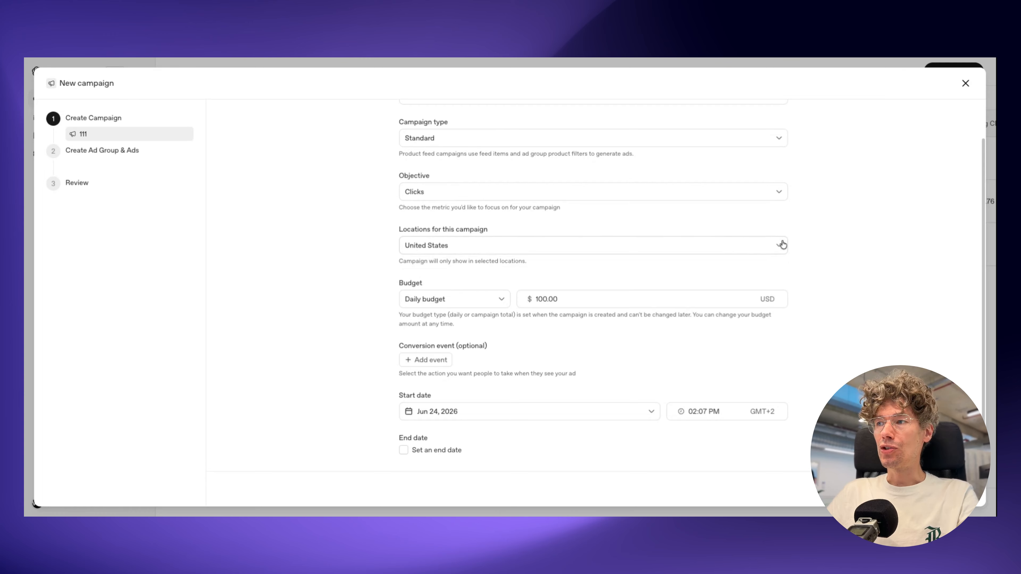
Step: Examine the location options for the campaign and check the advertising start option on the kone.vc website
left_click(778, 246)
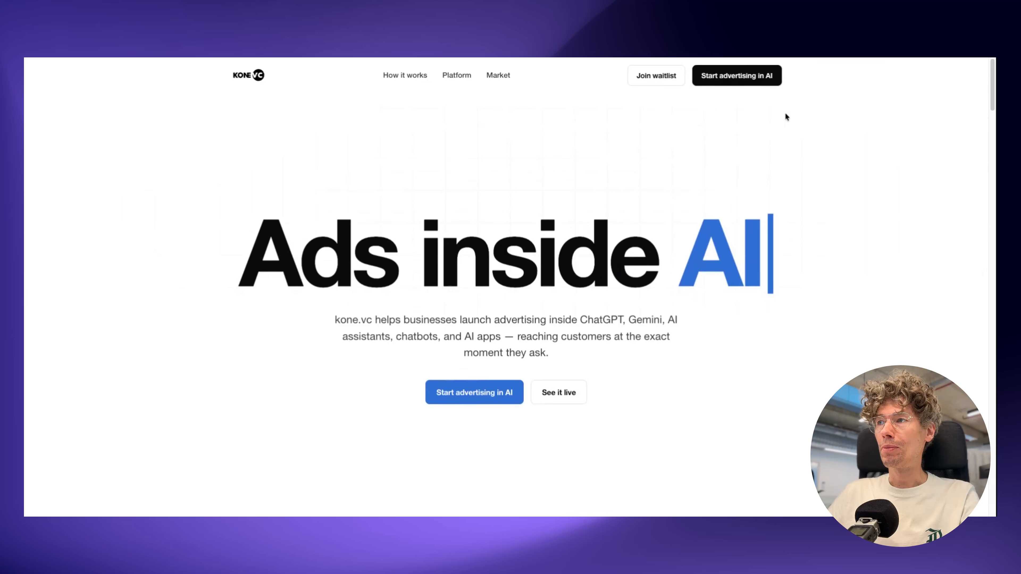
left_click(750, 76)
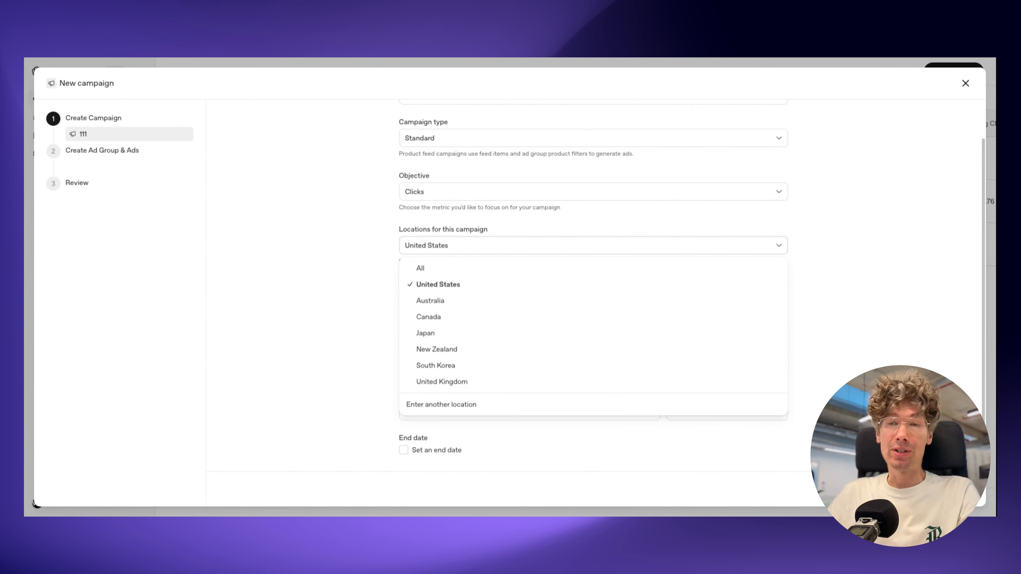
left_click(333, 248)
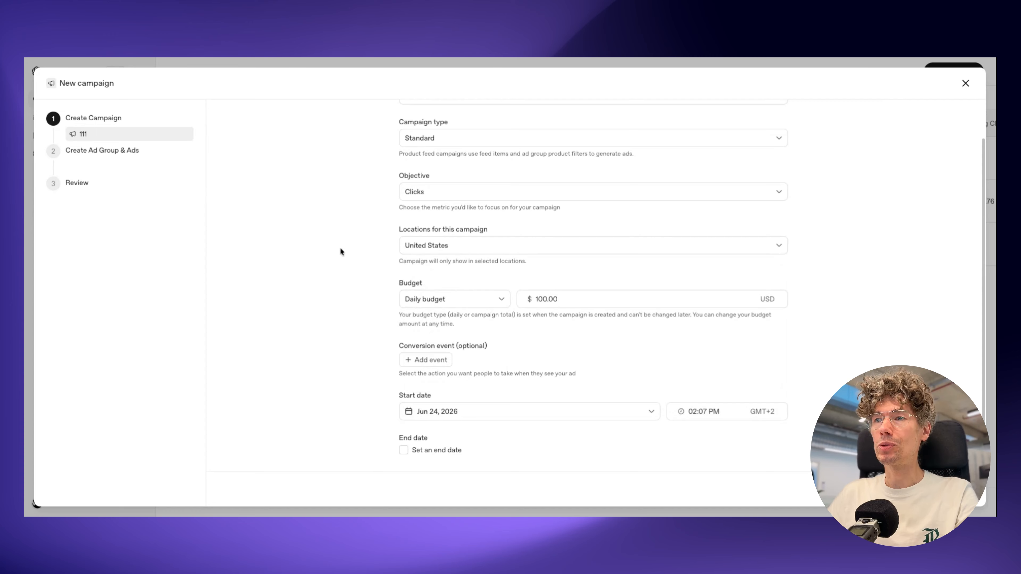
Step: Keep the budget type as Daily budget and set the amount to 25 USD
left_click(490, 302)
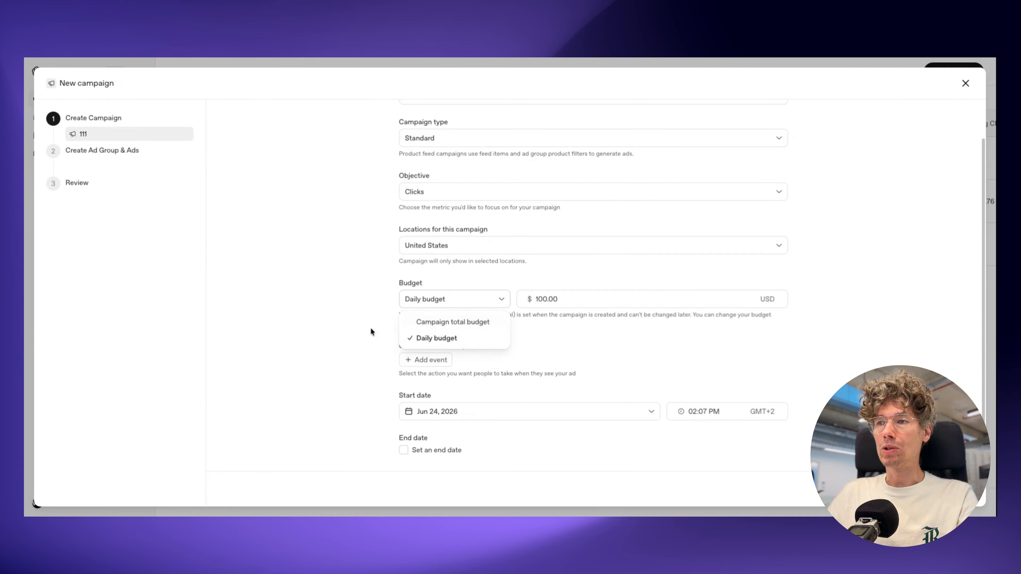
left_click(421, 337)
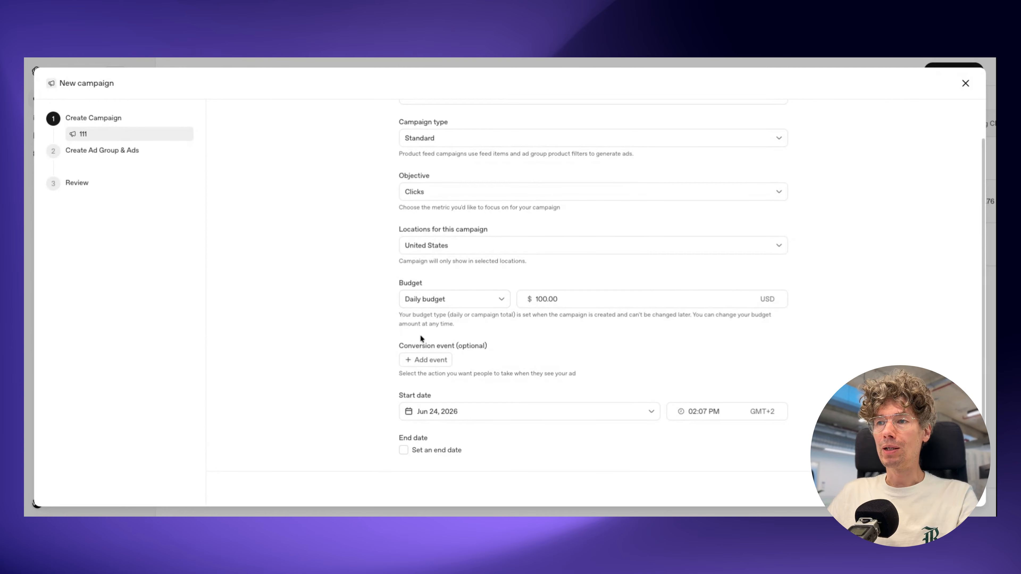
left_click(570, 302)
type("25")
left_click(328, 329)
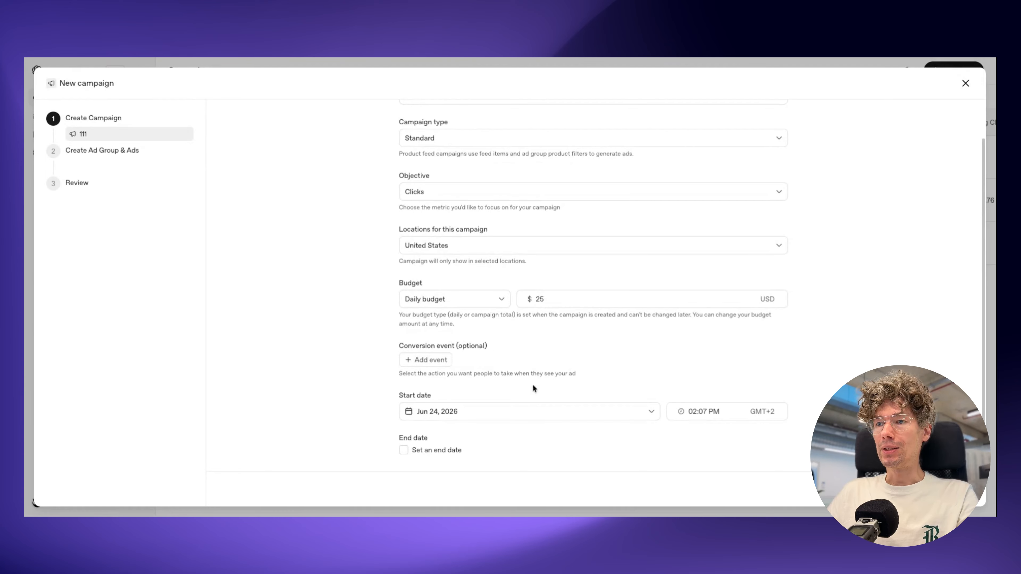
Step: Add an optional conversion event entry to the campaign and open its choice of events
left_click(425, 360)
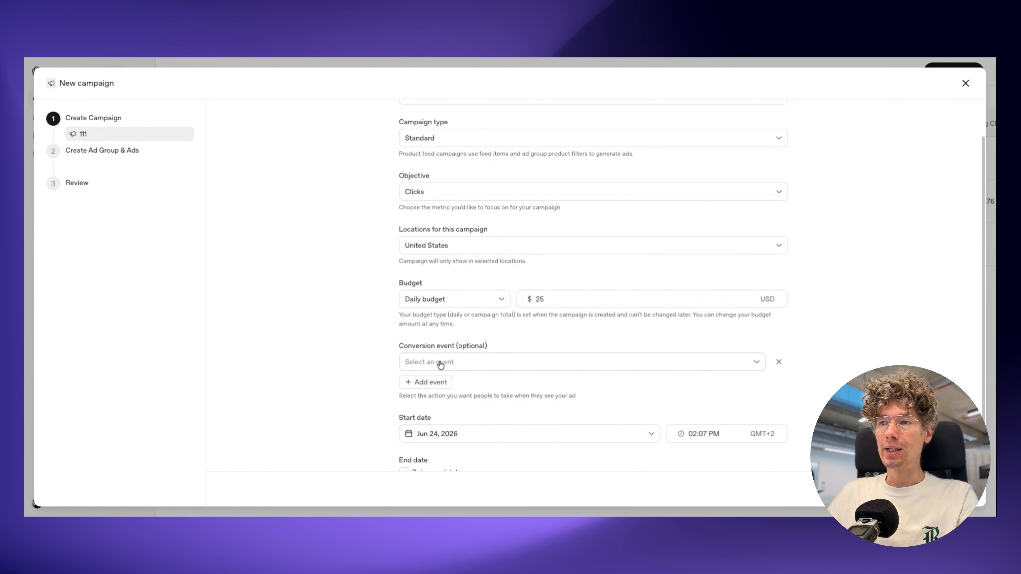
scroll(521, 366, "down", 1)
left_click(756, 346)
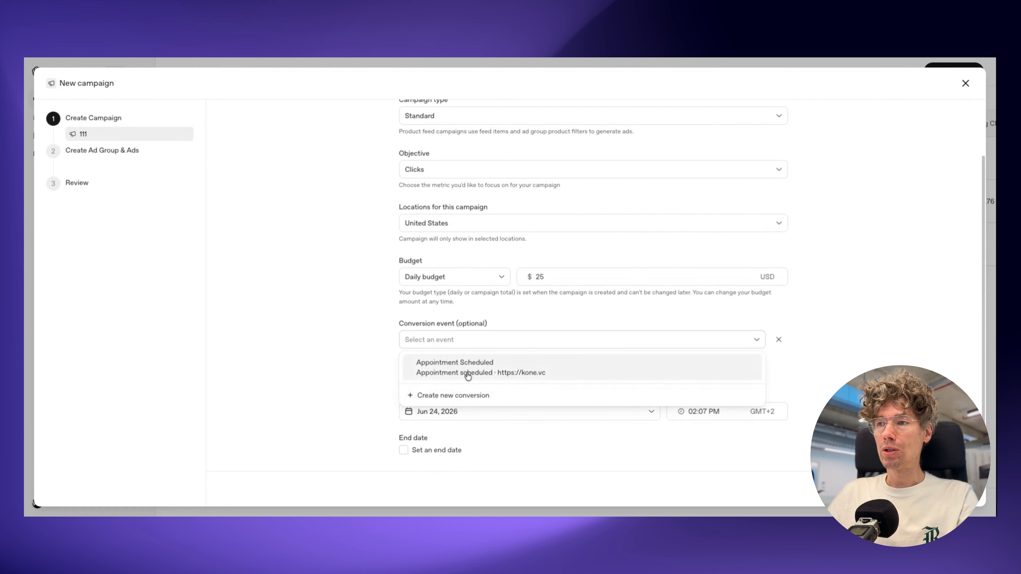
Step: Open the new conversion form, examine the available base events, and close the form without creating a conversion
left_click(469, 396)
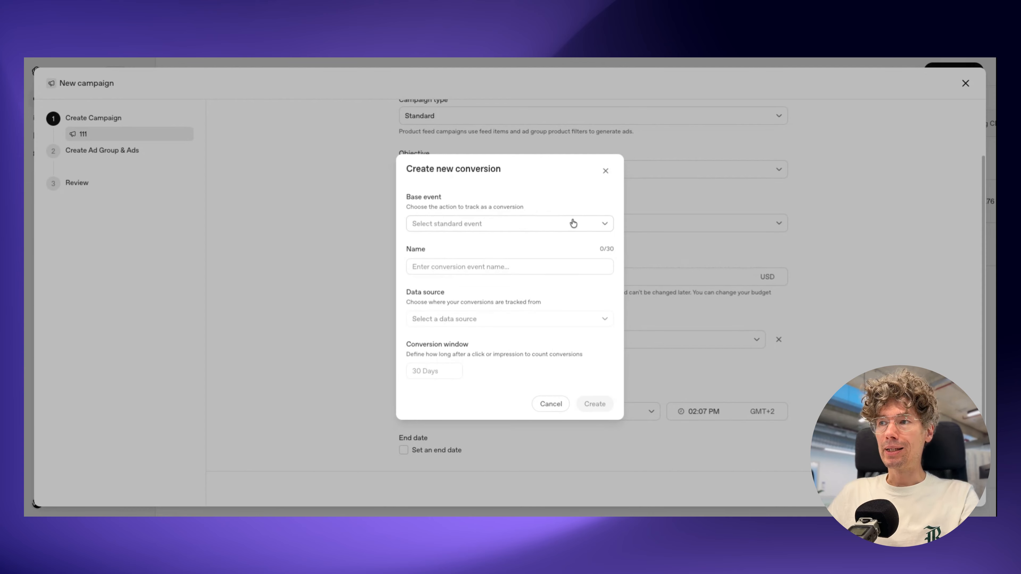
left_click(606, 225)
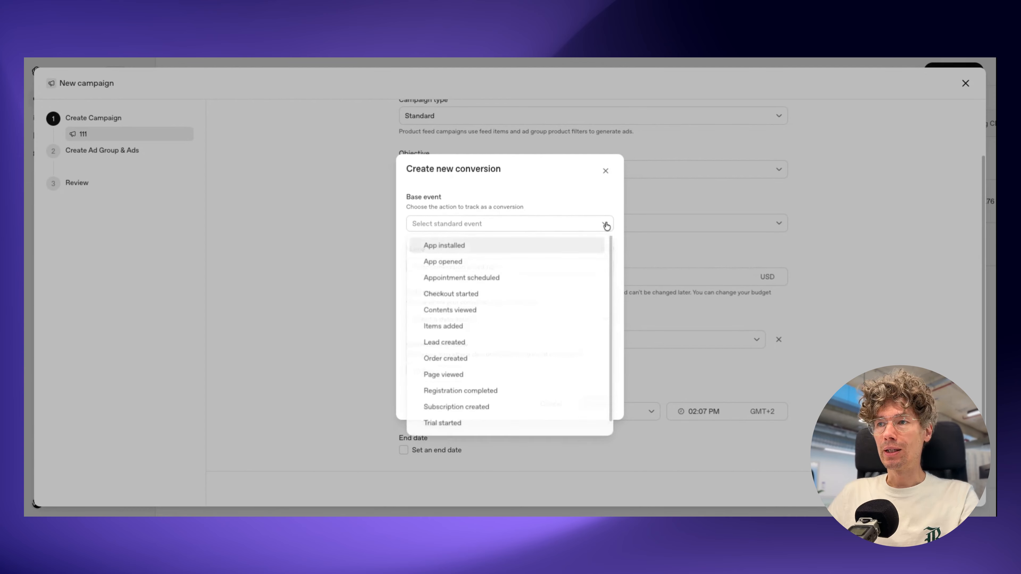
scroll(510, 322, "down", 2)
scroll(527, 330, "up", 2)
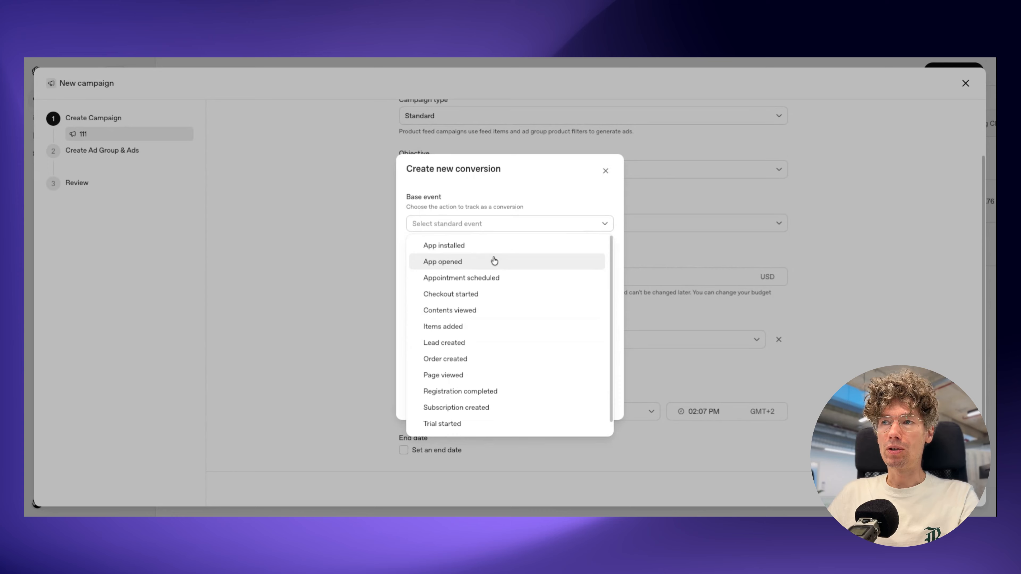
scroll(478, 349, "down", 1)
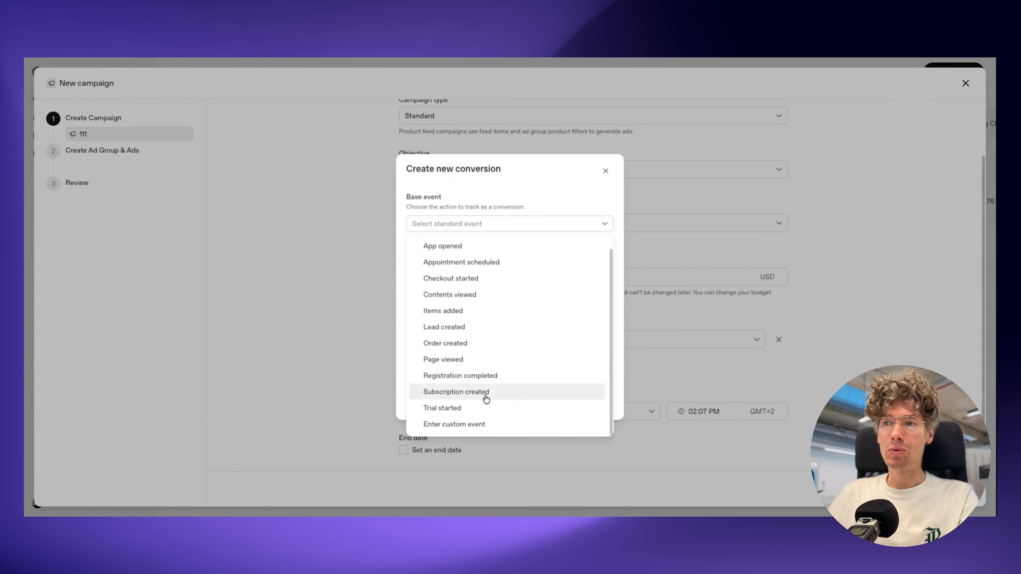
scroll(521, 317, "up", 1)
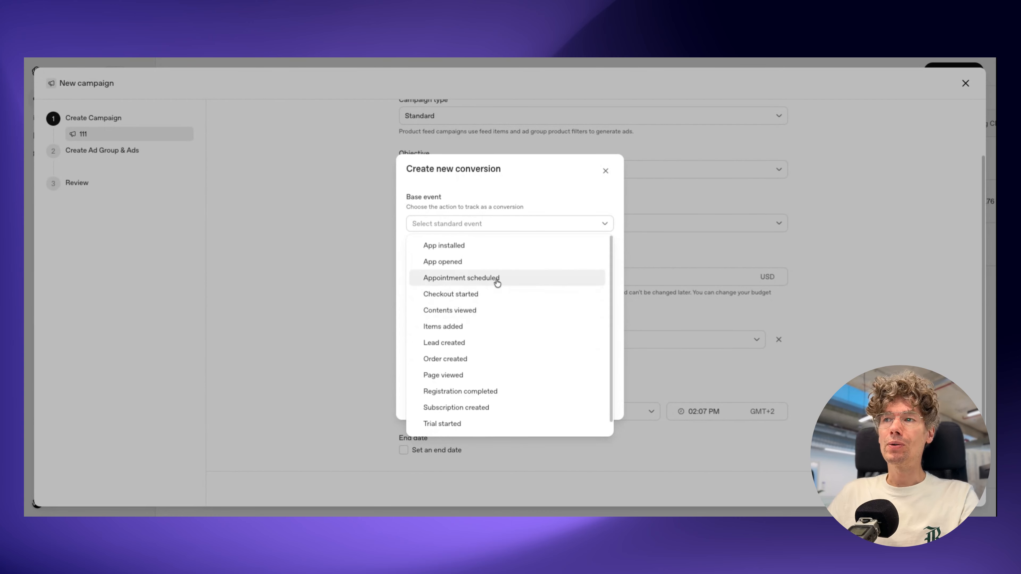
scroll(486, 266, "down", 1)
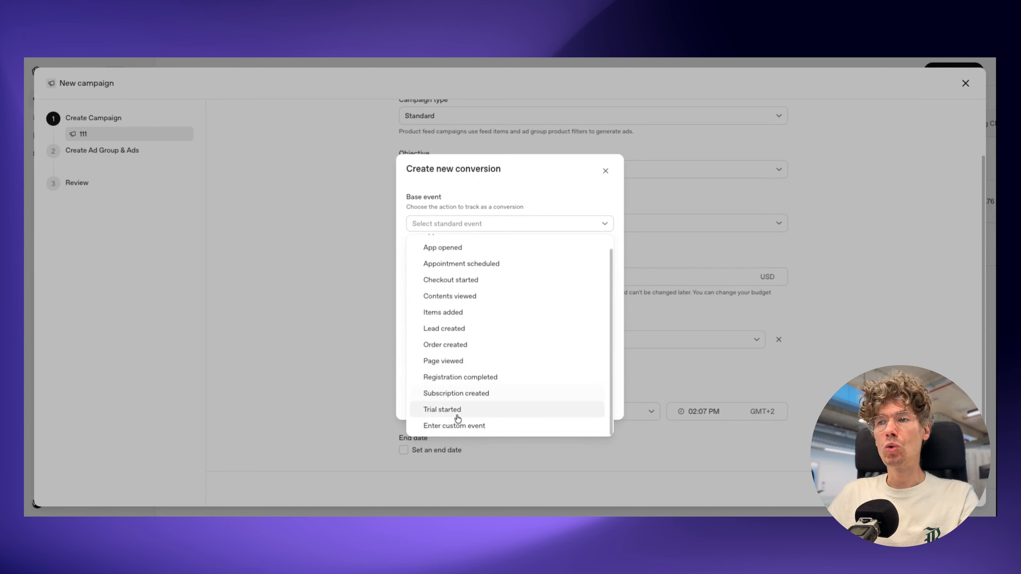
scroll(520, 339, "up", 1)
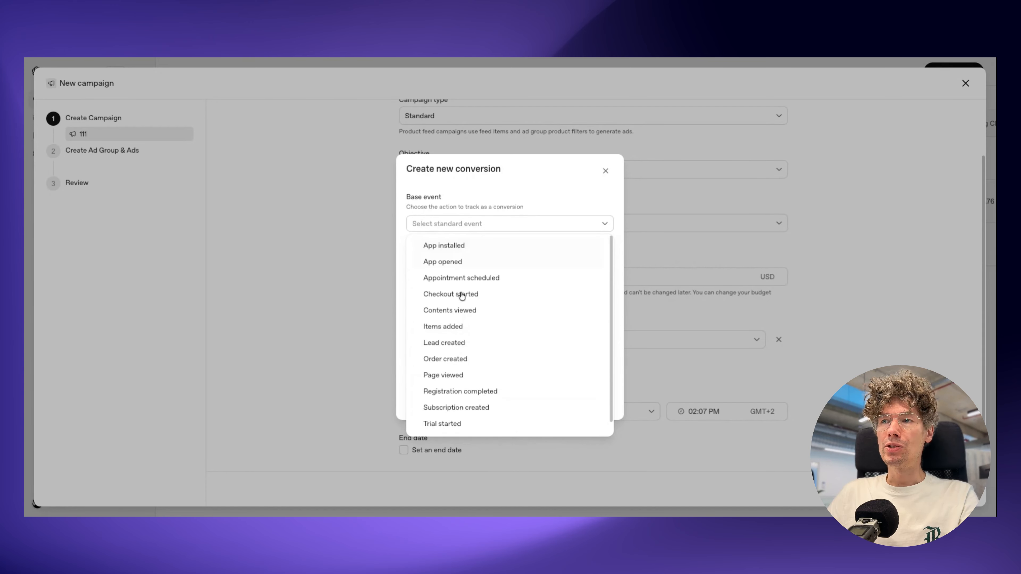
left_click(554, 201)
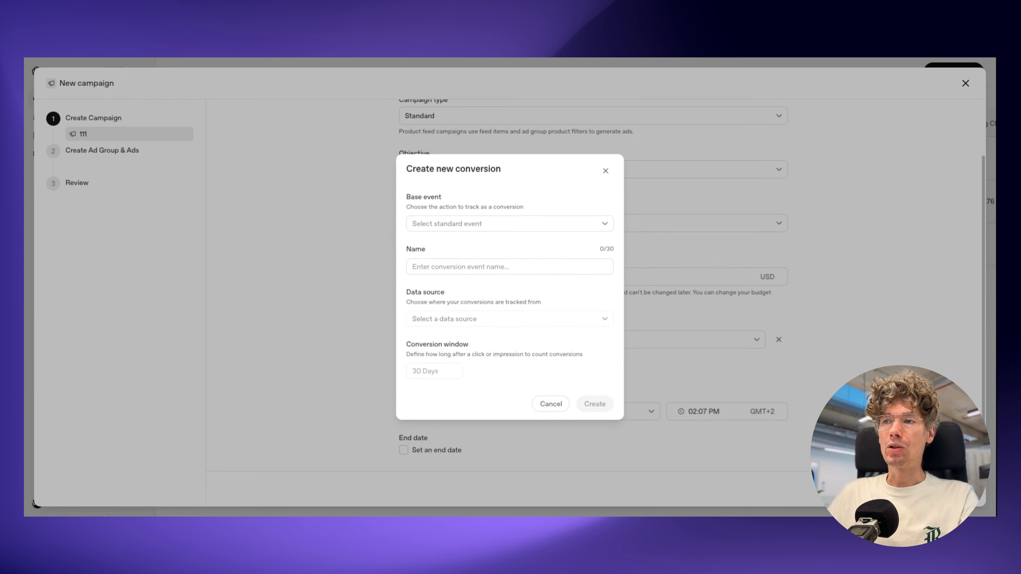
left_click(360, 392)
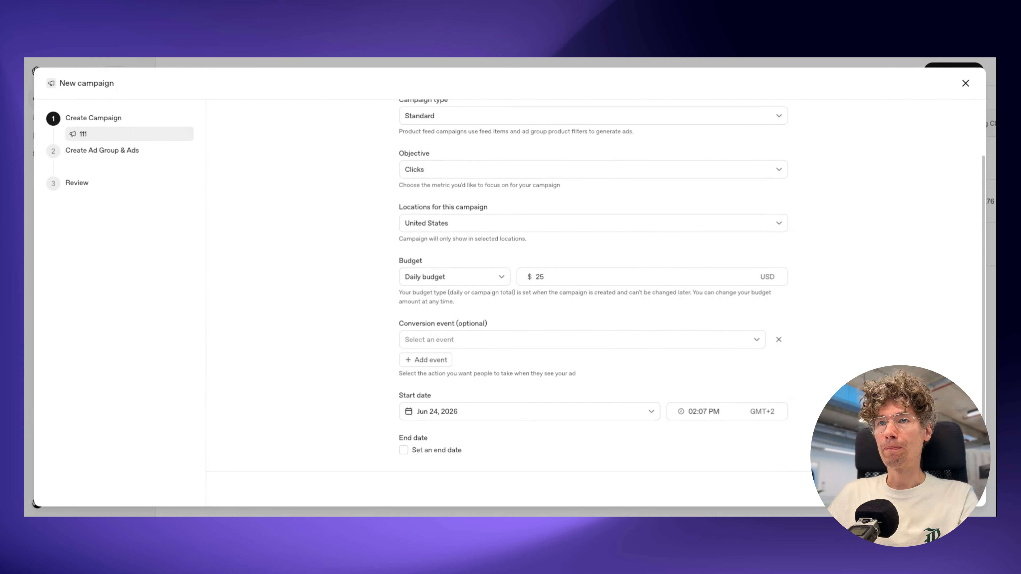
Step: Proceed to the ad group stage of the campaign and name the ad group 111
left_click(946, 488)
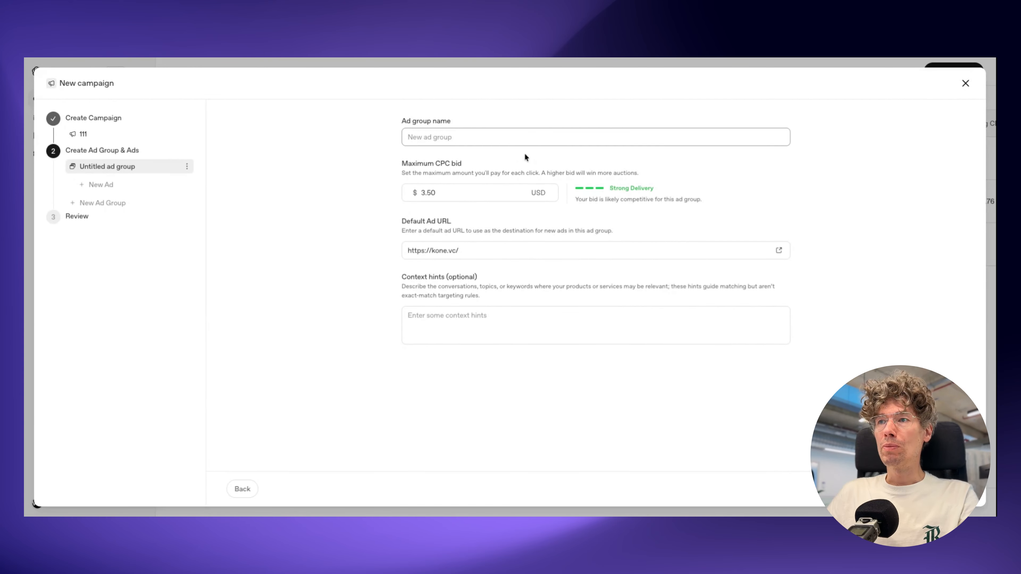
type("111")
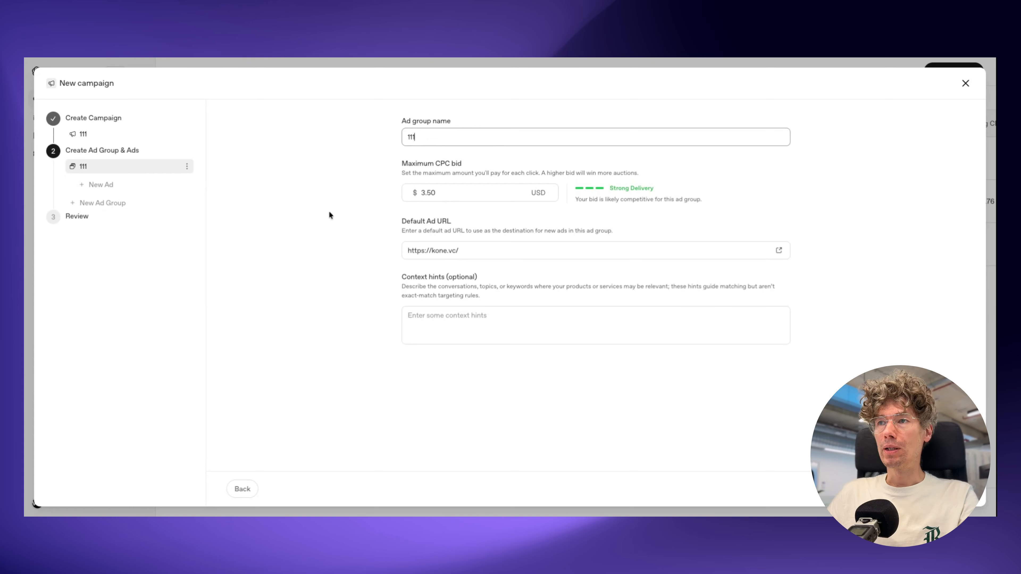
left_click(368, 215)
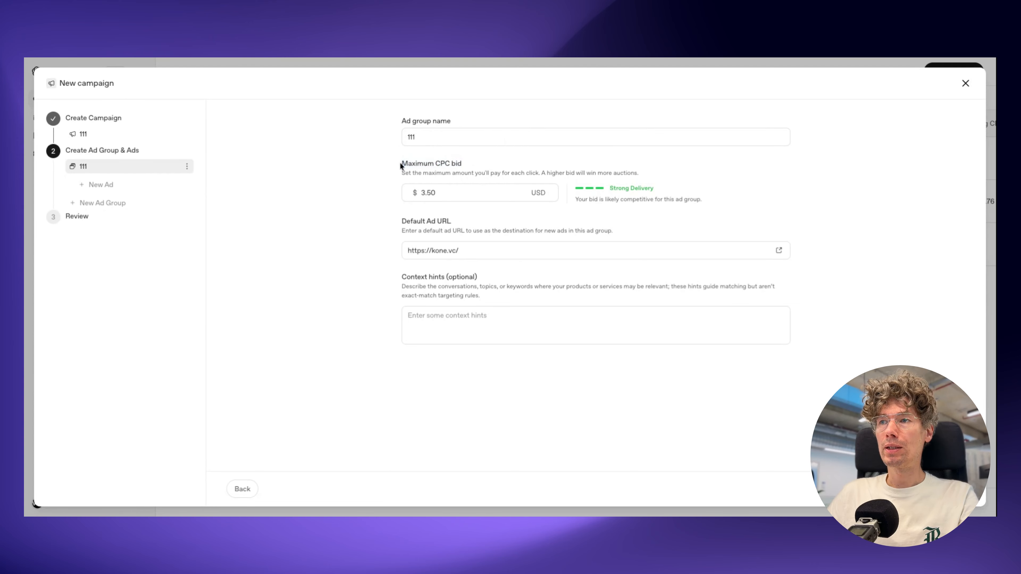
Step: Try a maximum CPC bid of 2 USD for the ad group and check its delivery estimate
left_click_drag(442, 192, 419, 193)
type("2")
left_click(378, 217)
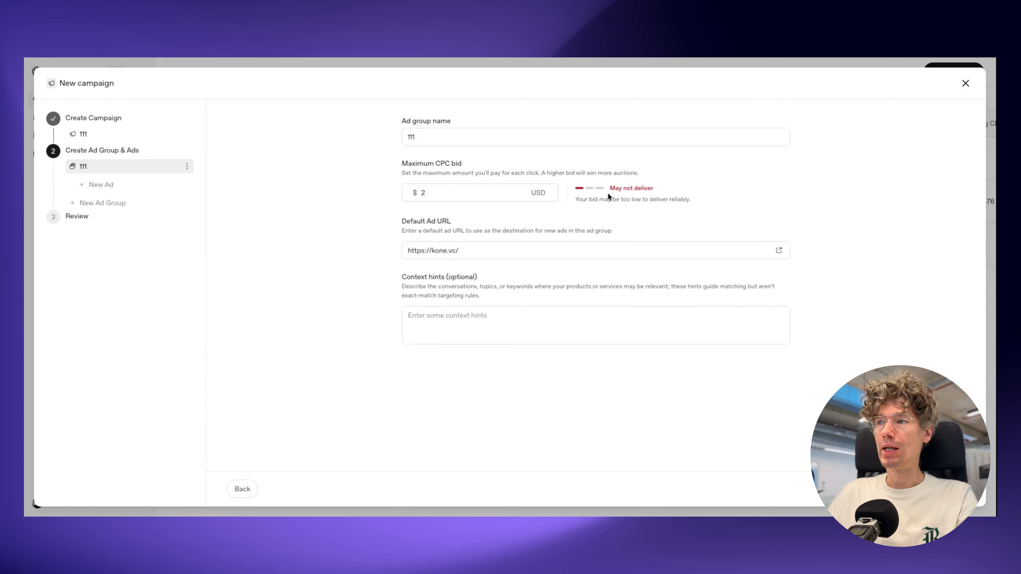
triple_click(618, 192)
Step: Set the ad group's maximum CPC bid to 3 USD and check its delivery estimate
left_click_drag(442, 197, 427, 193)
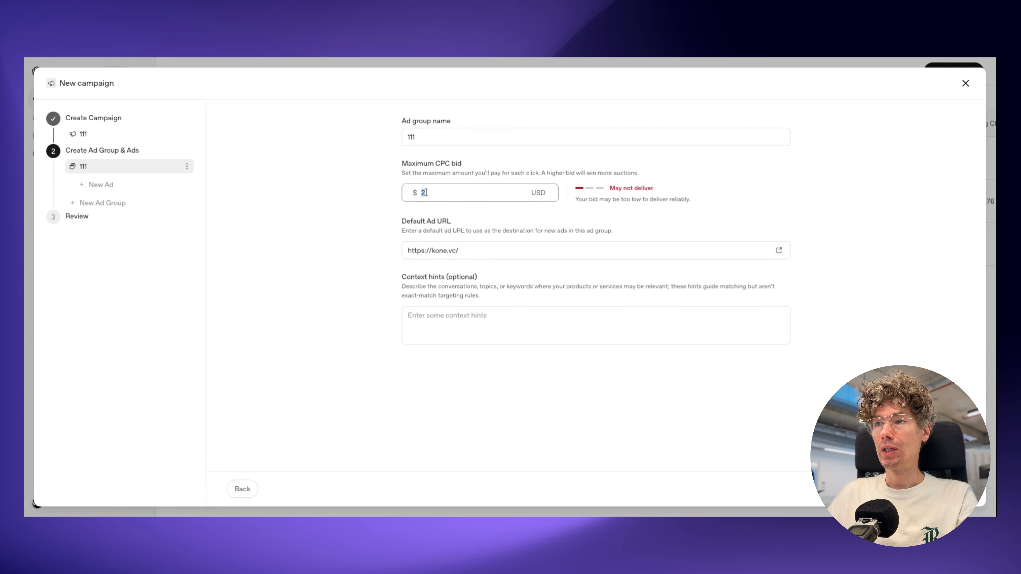
type("3")
left_click(366, 193)
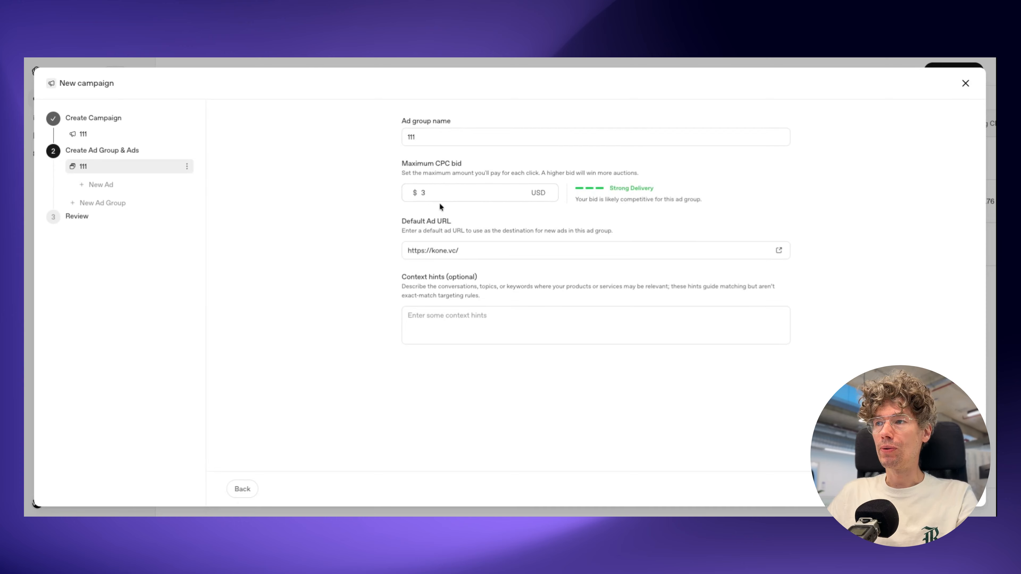
left_click_drag(695, 189, 601, 189)
left_click(586, 186)
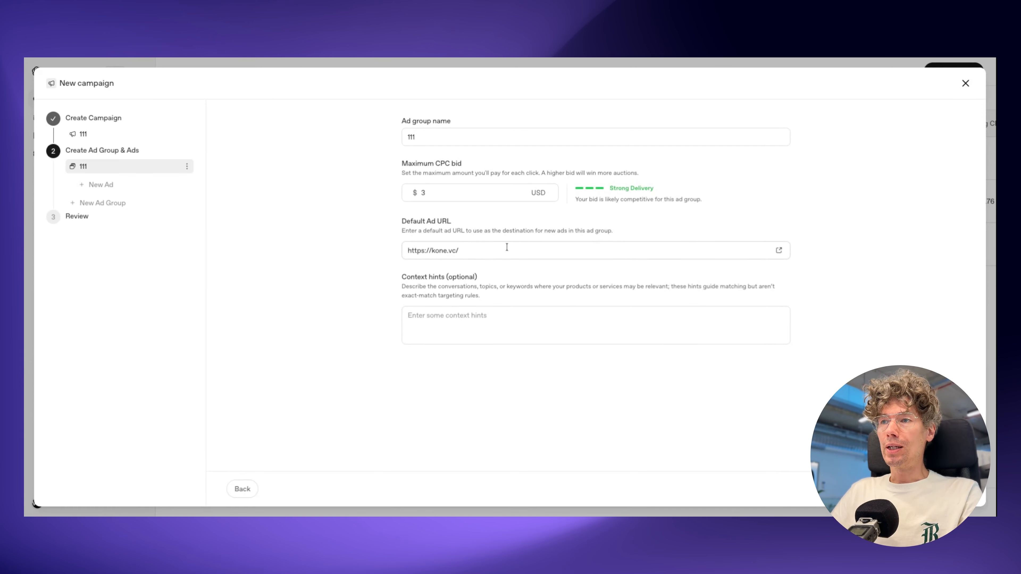
left_click(476, 250)
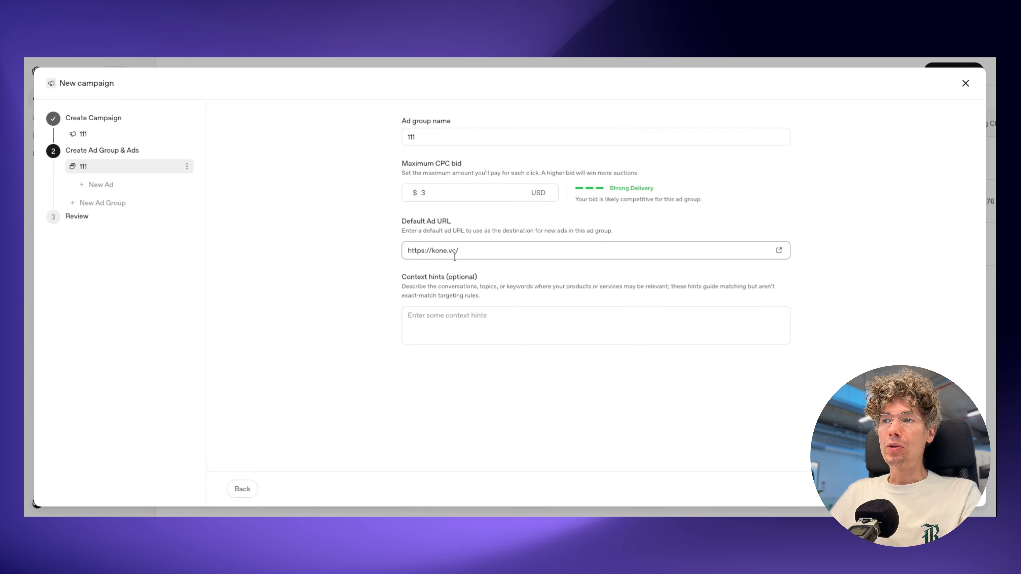
type("11")
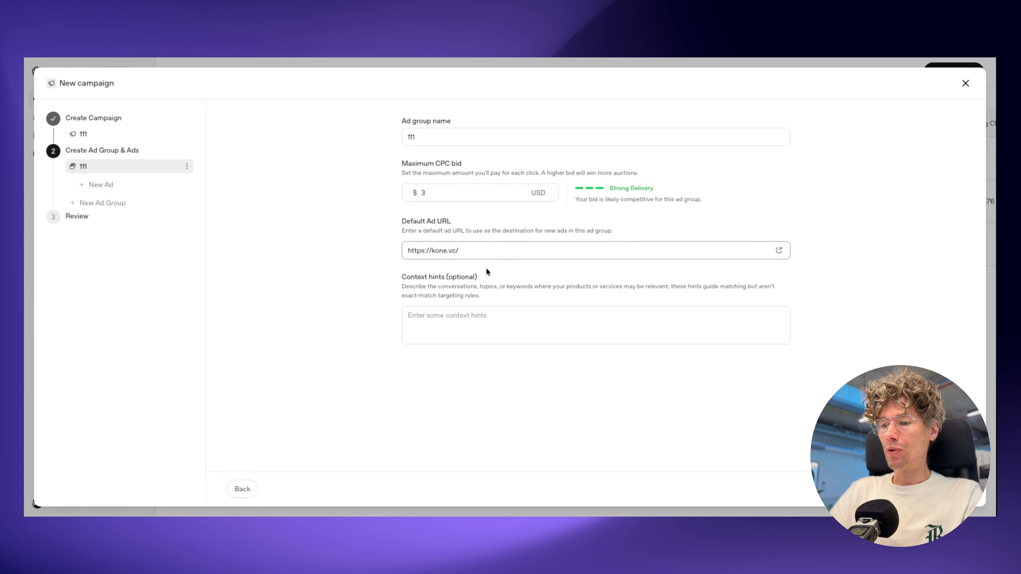
type("11")
left_click(358, 251)
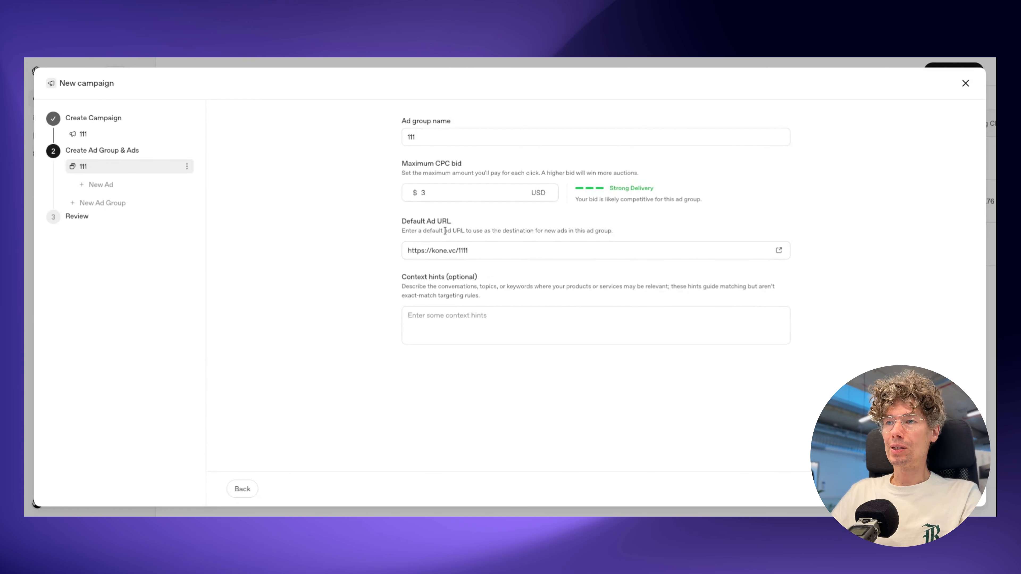
left_click_drag(470, 251, 461, 250)
type("2222")
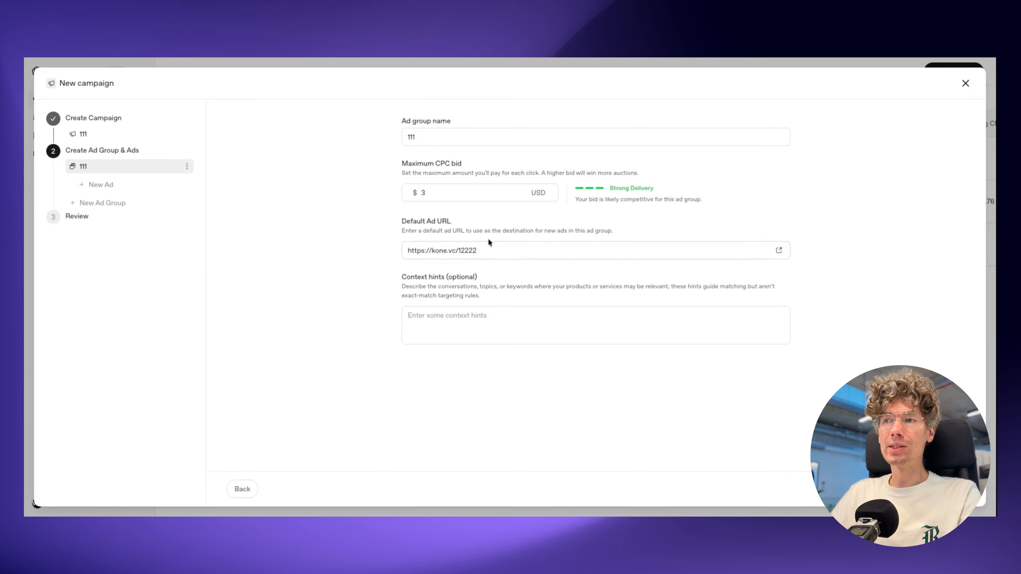
double_click(463, 250)
key("BackSpace")
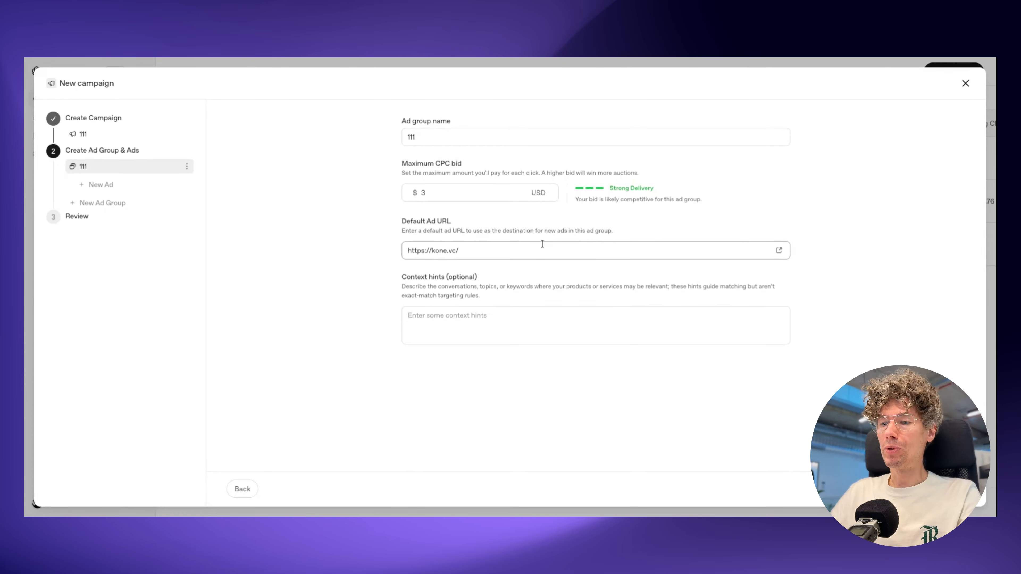
type("фвыю")
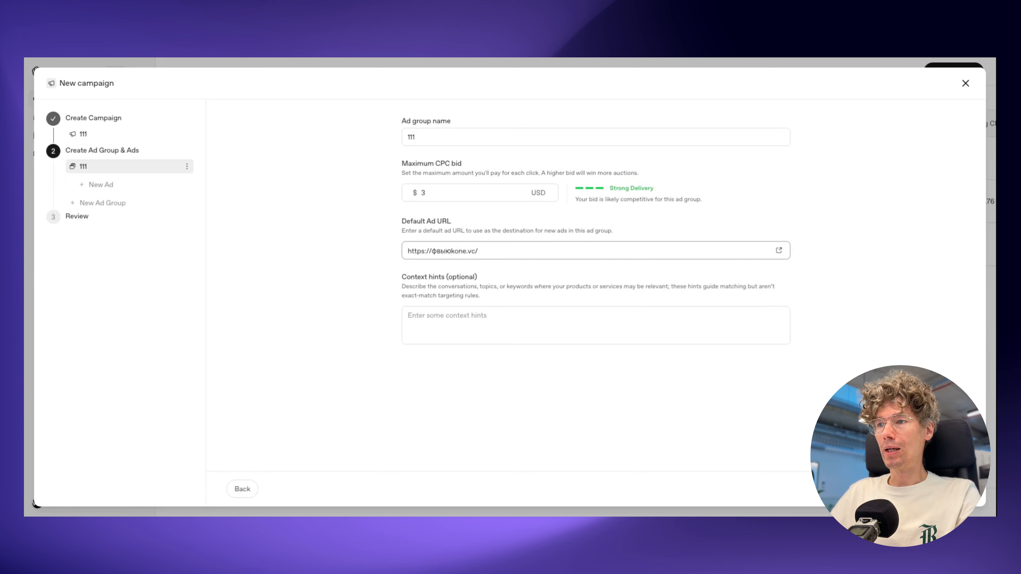
key("BackSpace")
key("BackSpace")
key("BackSpace")
key("BackSpace")
type("ads.")
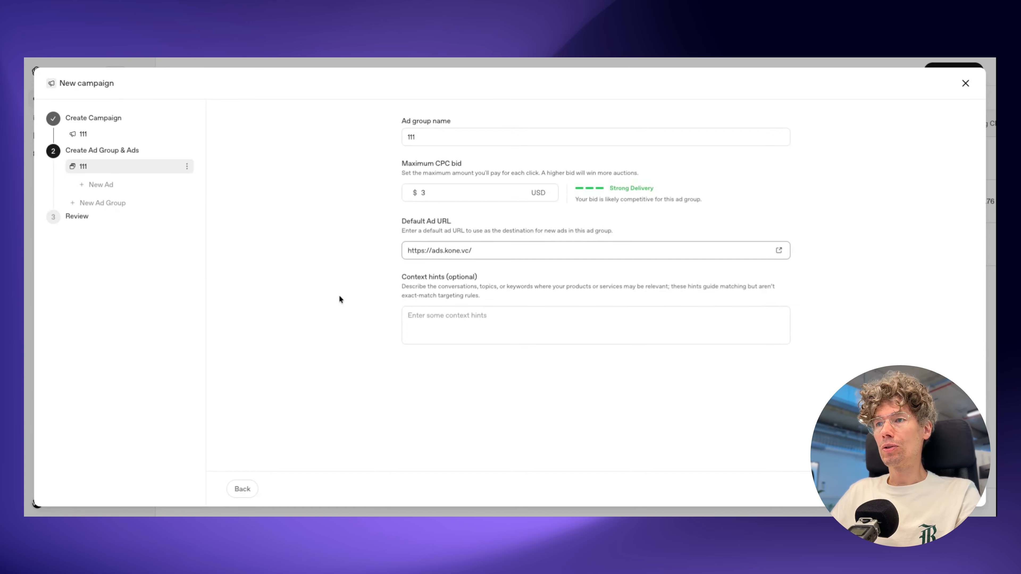
left_click(339, 297)
left_click_drag(407, 252, 411, 252)
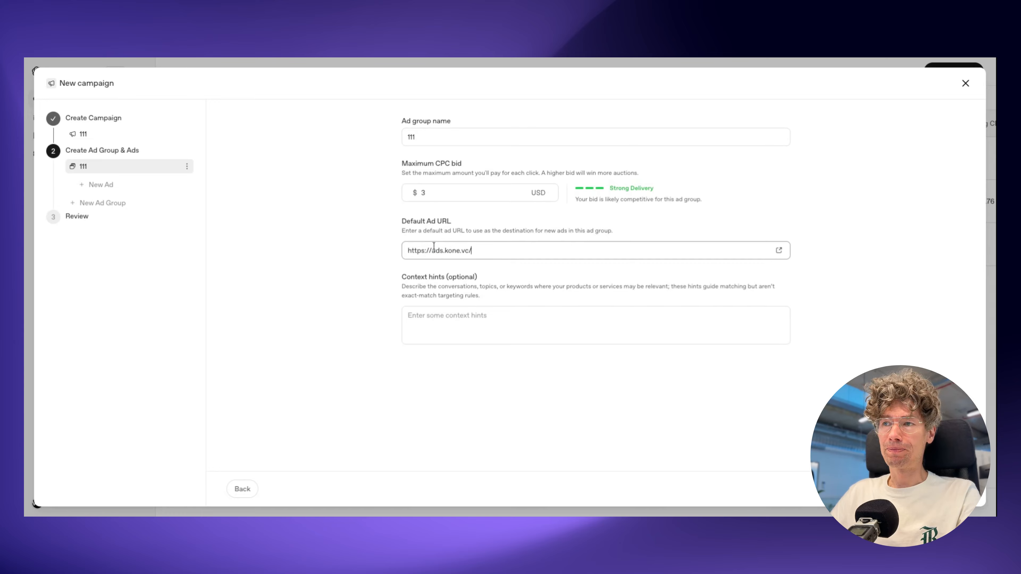
key("BackSpace")
key("BackSpace")
key("BackSpace")
key("BackSpace")
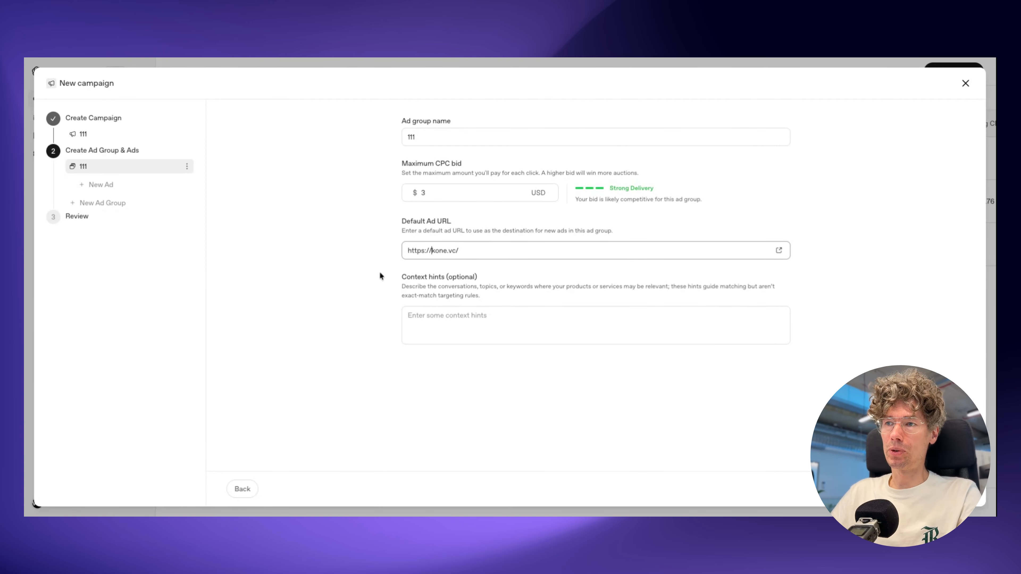
left_click(346, 264)
Step: Read the explanation of the ad group's optional context hints
mouse_move(389, 284)
left_mouse_down()
mouse_move(502, 295)
mouse_move(432, 295)
mouse_move(384, 279)
left_mouse_up()
left_click(506, 298)
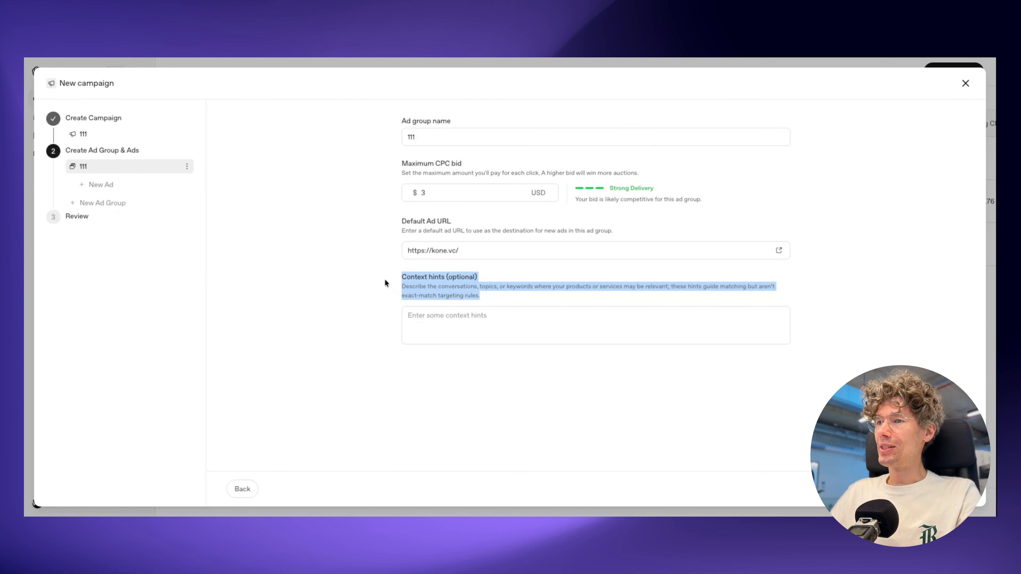
left_click(412, 294)
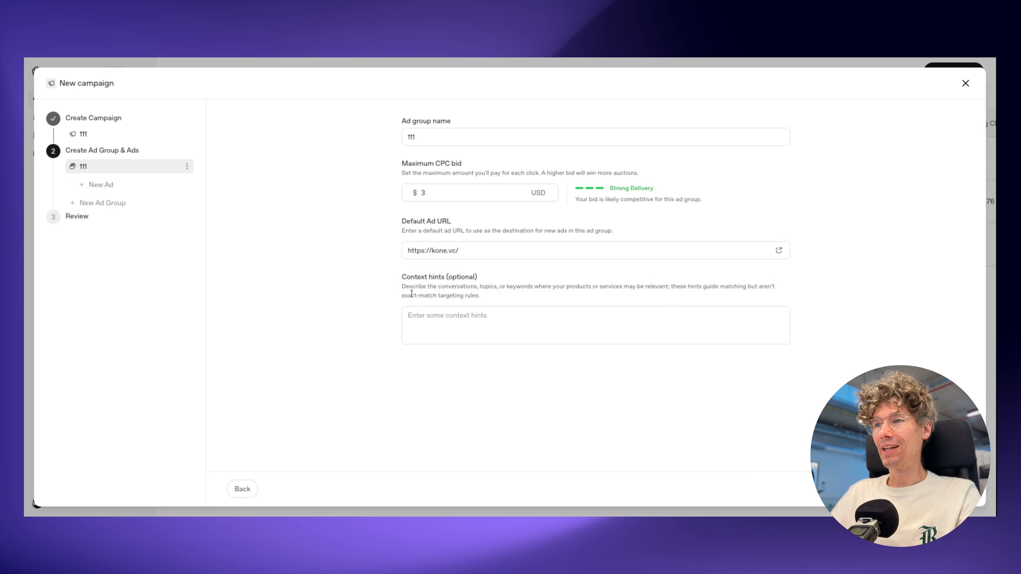
left_click_drag(396, 276, 507, 279)
left_click(511, 279)
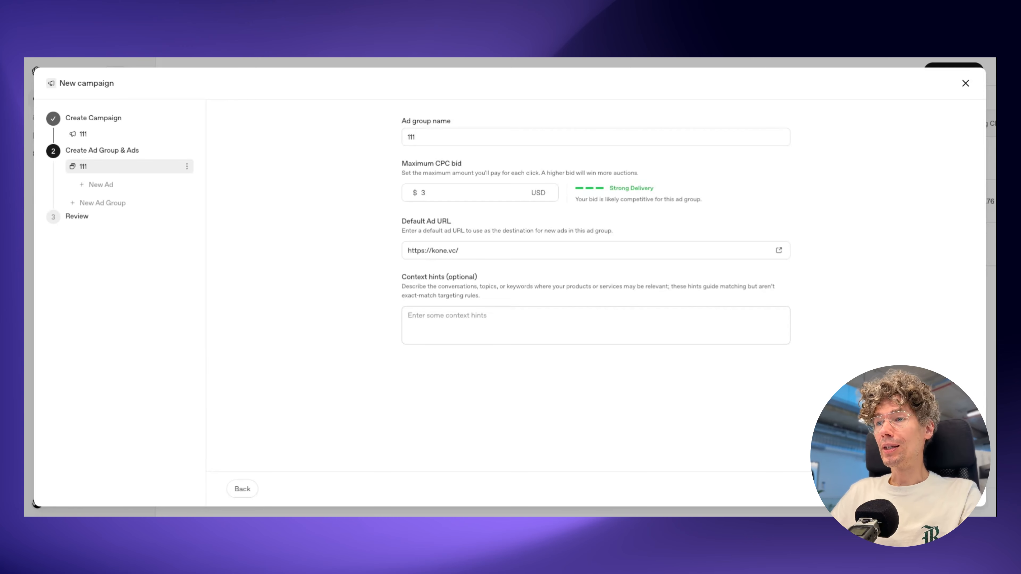
Step: Enter "buy pool," as a keyword-style context hint for the ad group
left_click(482, 341)
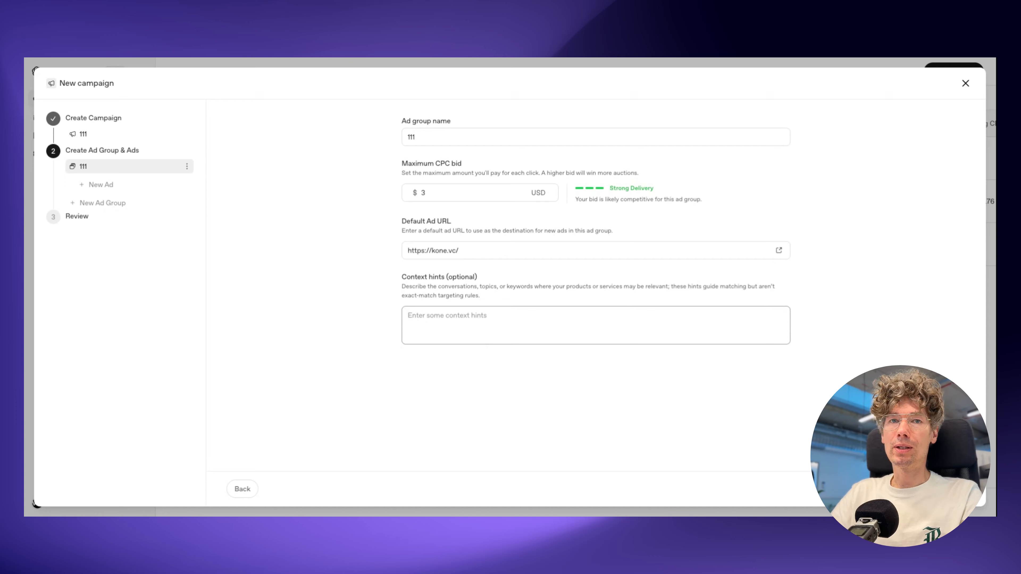
type("buy p")
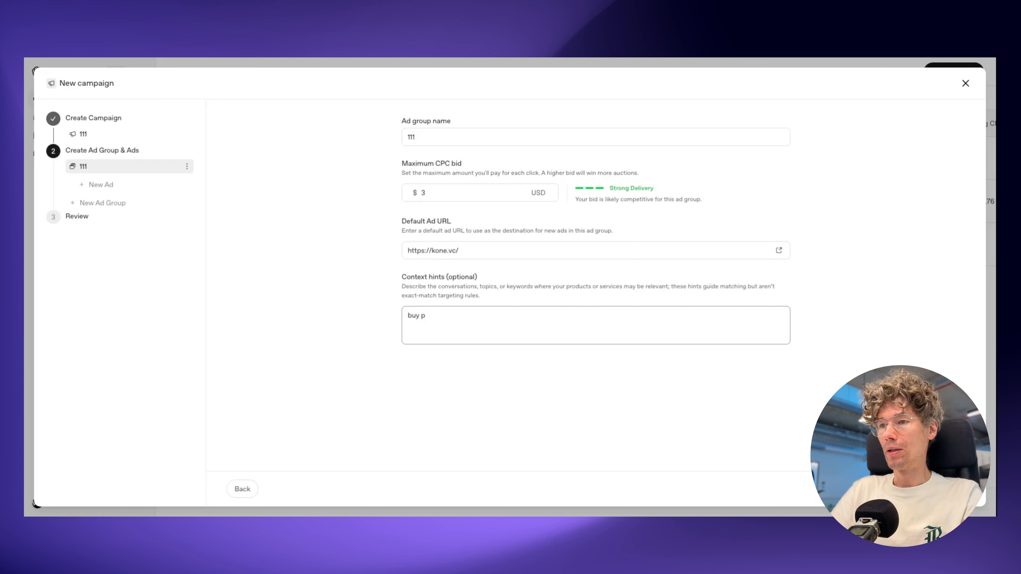
type("ool.")
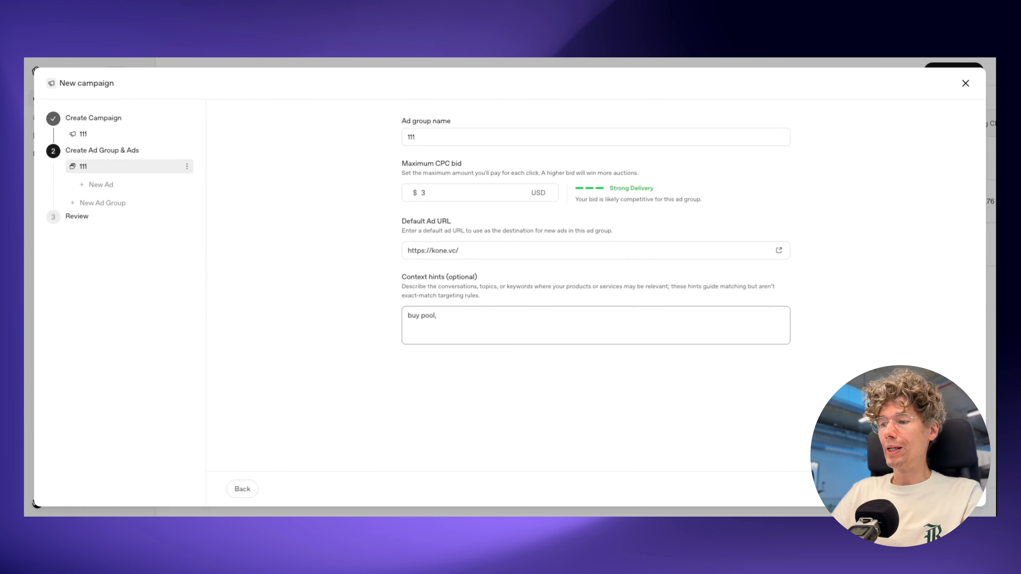
Step: Replace the keyword context hint with the phrase "i want to buy a pool"
key("BackSpace")
key("BackSpace")
key("BackSpace")
key("BackSpace")
key("BackSpace")
key("BackSpace")
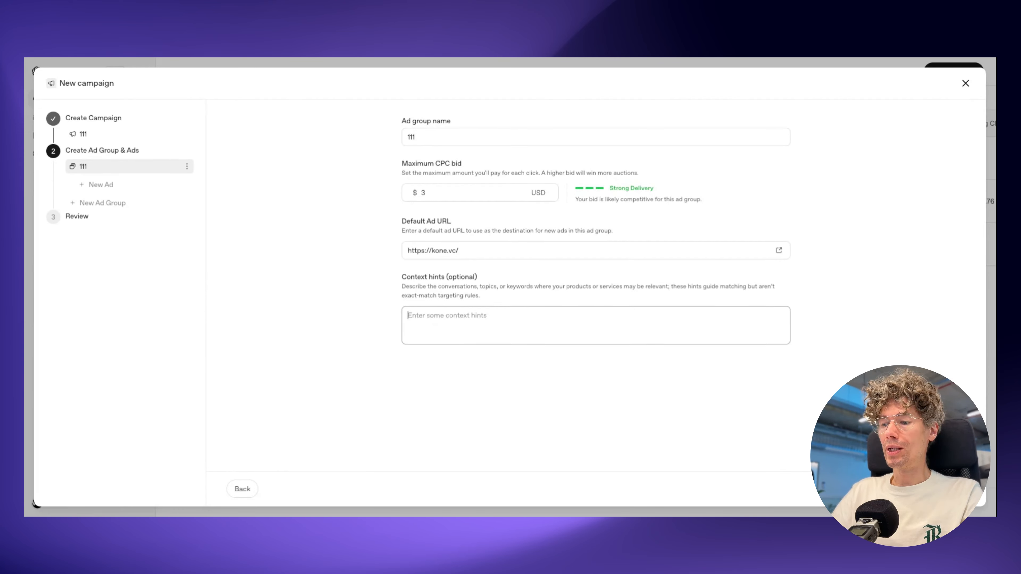
type("i want to ")
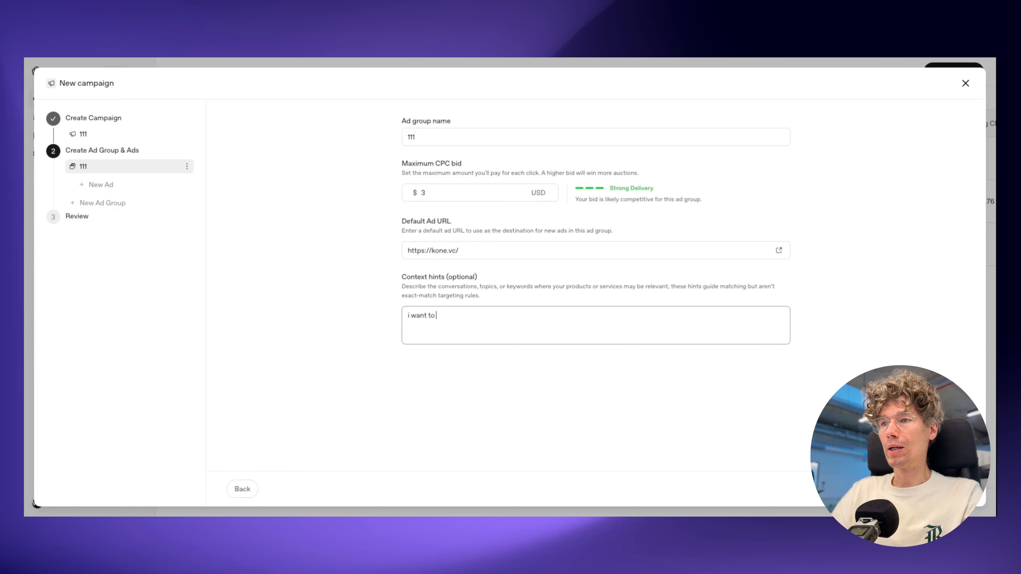
type("buy a bool")
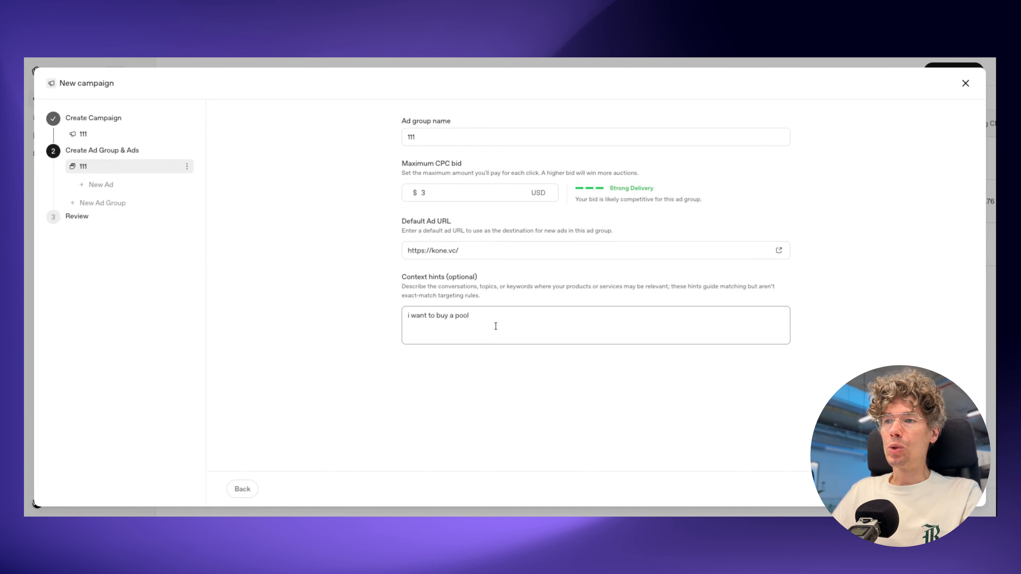
Step: Try a client description starting "our clients is" as the context hint and clear the context hints
left_click_drag(509, 323, 387, 315)
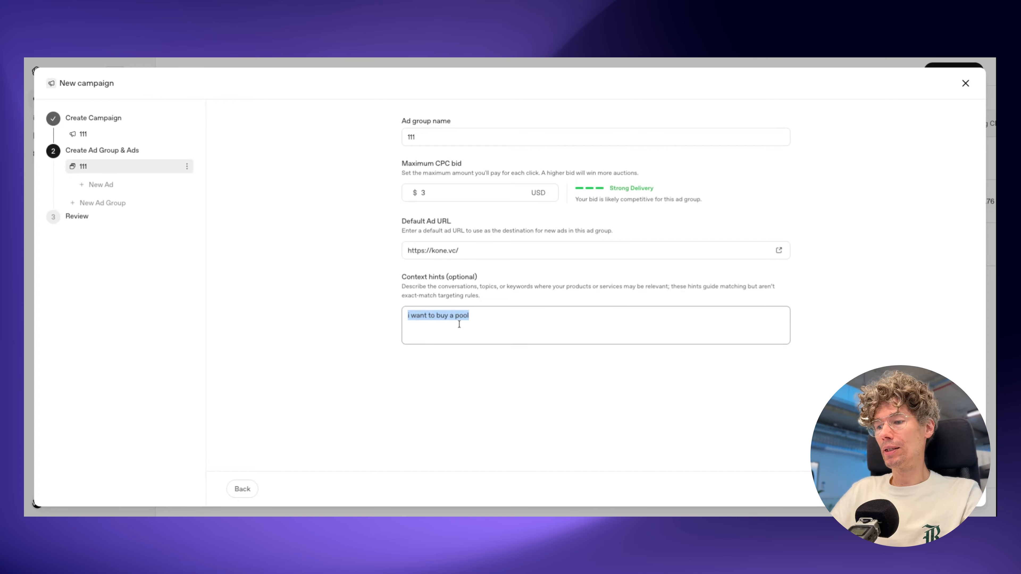
type("our clienst")
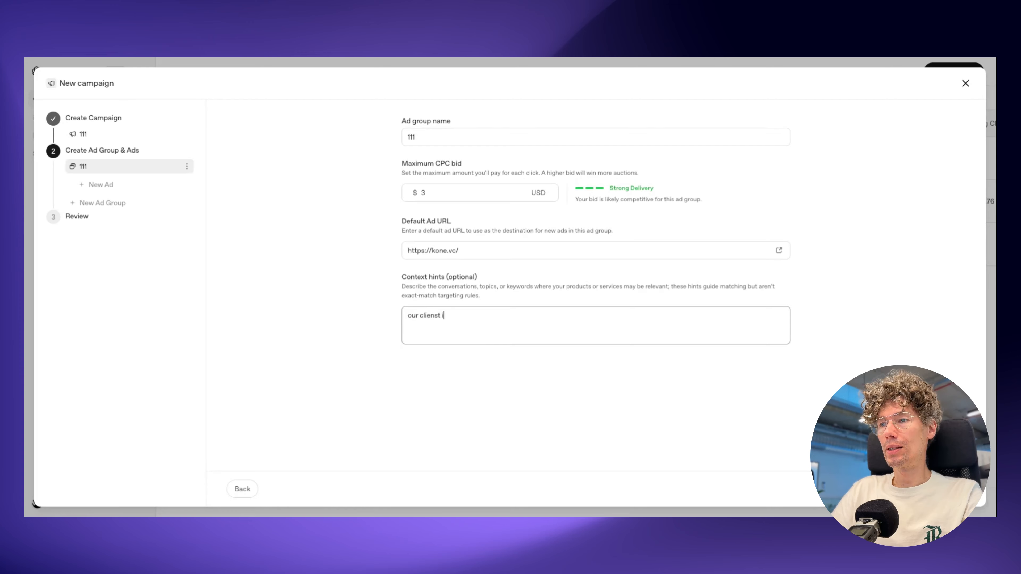
type("is /")
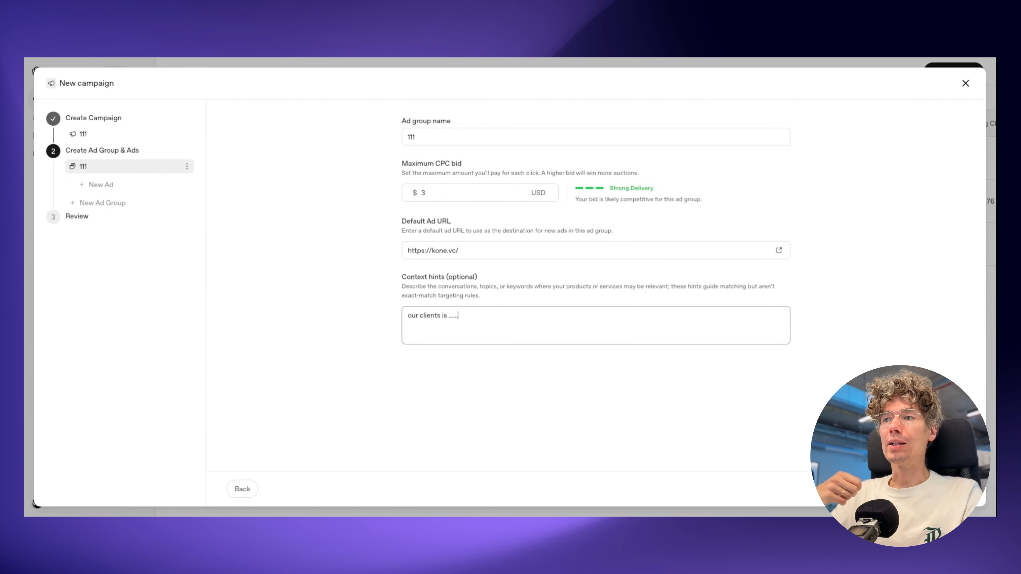
key("ctrl+a")
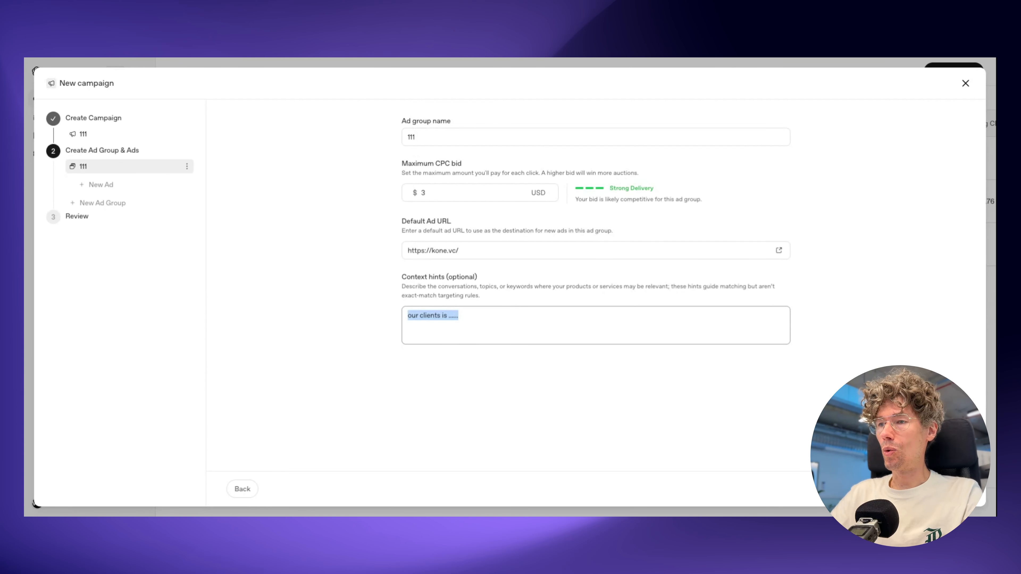
key("BackSpace")
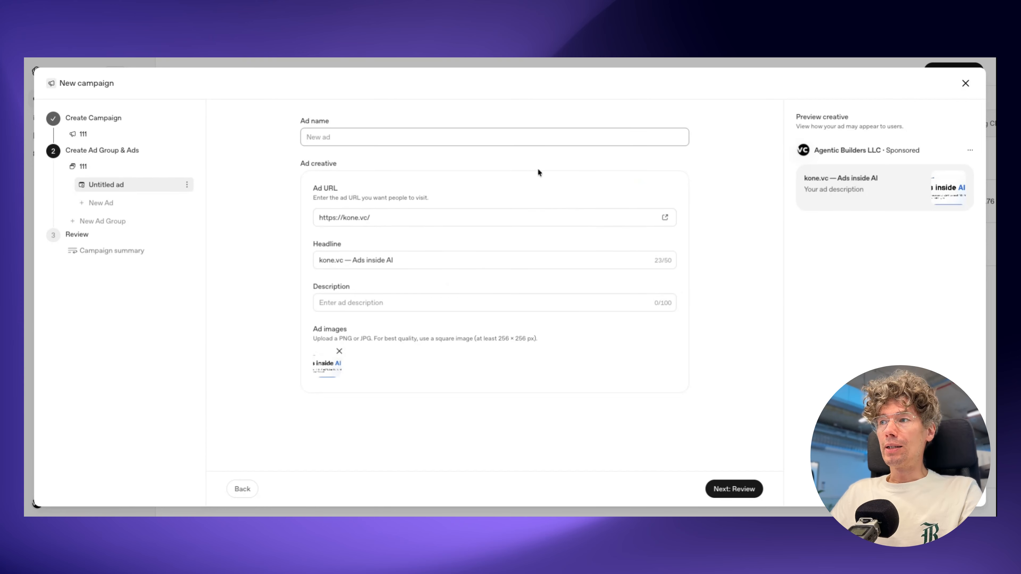
Step: Add a new ad to the ad group and name it 1111
type("1111")
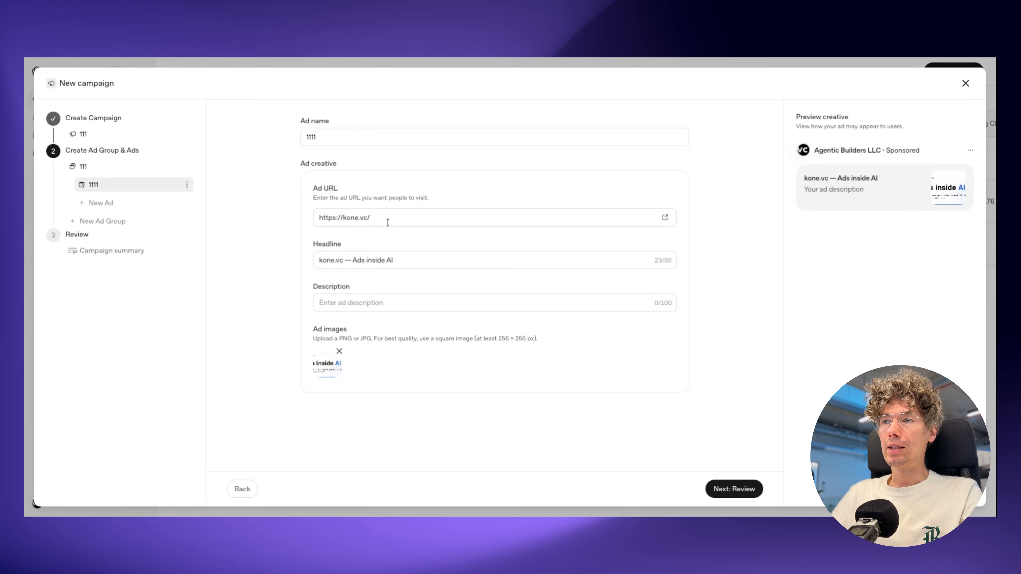
left_click(418, 219)
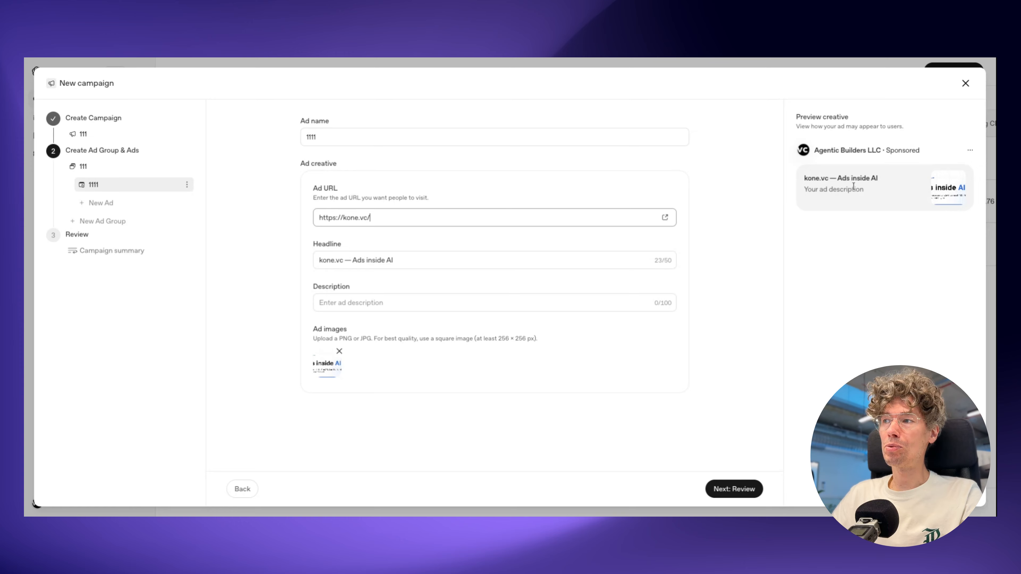
Step: Examine the headline and description in the ad preview and the recommended size for the ad images
mouse_move(804, 182)
left_mouse_down()
mouse_move(885, 183)
mouse_move(794, 182)
left_mouse_up()
left_click(888, 182)
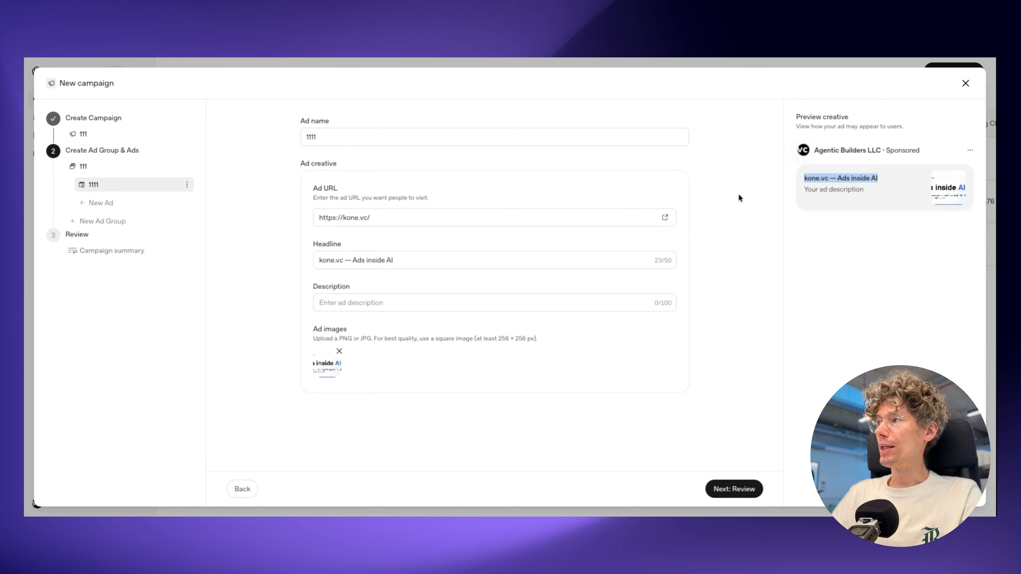
left_click(864, 193)
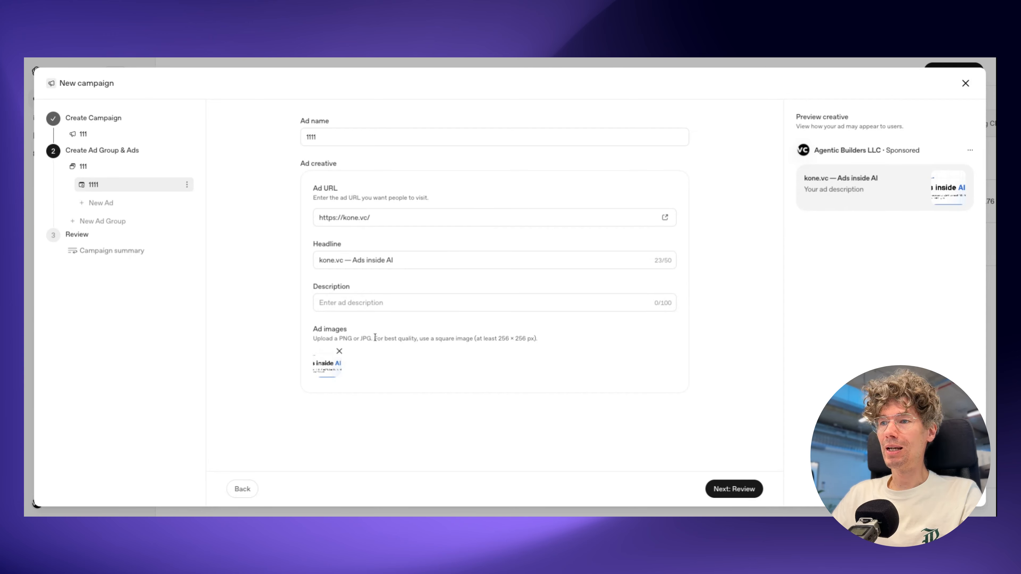
left_click_drag(498, 338, 537, 338)
left_click(538, 338)
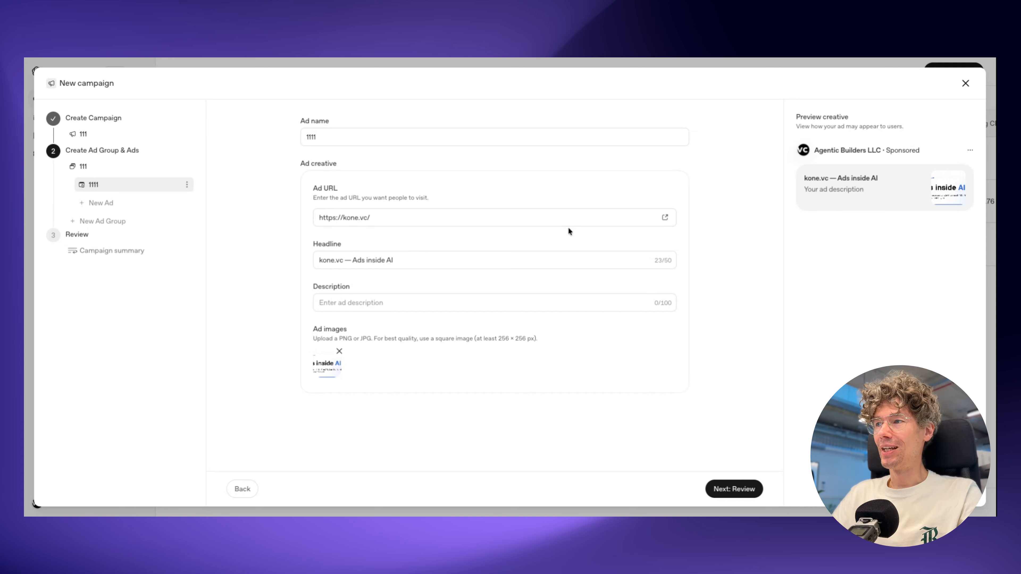
Step: Set the ad description to "your ChatGPT ads provider" and replace the ad image with the green "ChatGPT for free" picture
left_click_drag(353, 260, 403, 259)
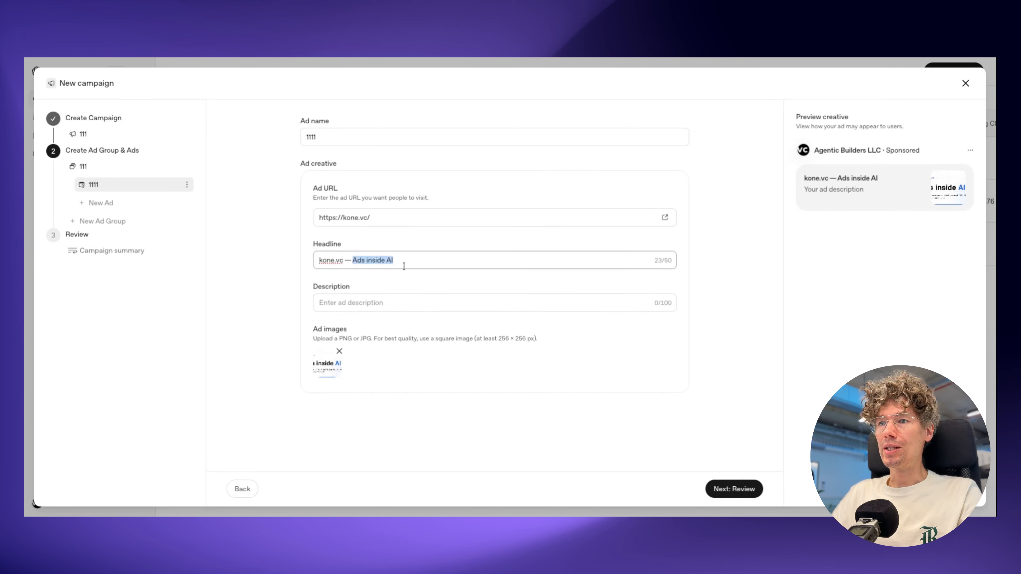
left_click(403, 260)
left_click(379, 305)
type("you")
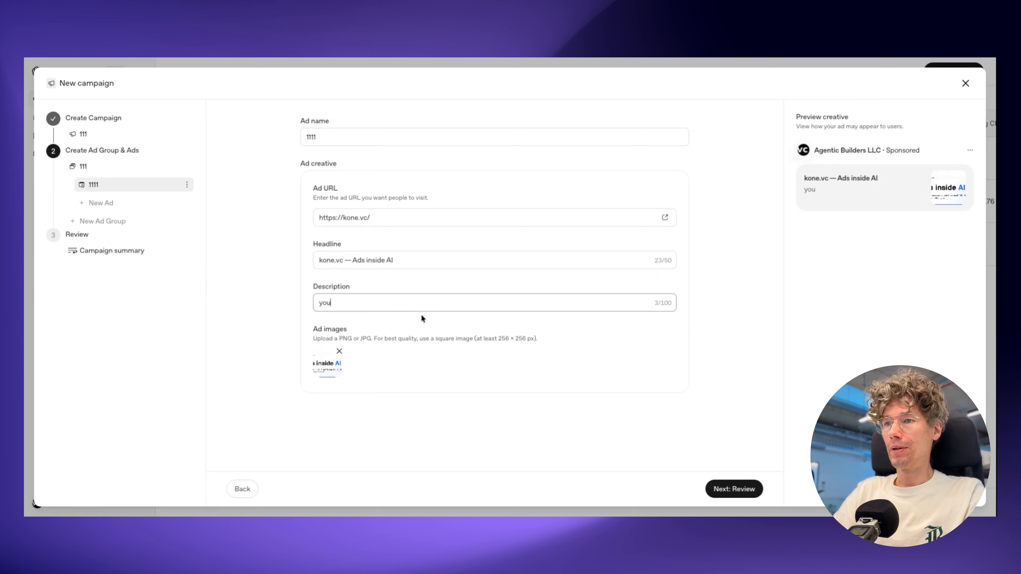
type("r")
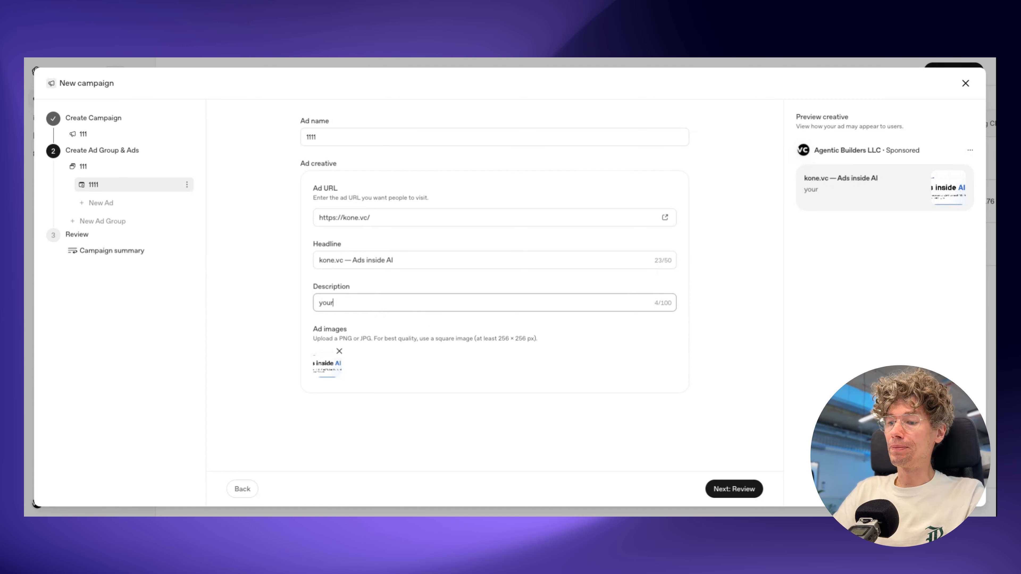
type(" ChatGPT")
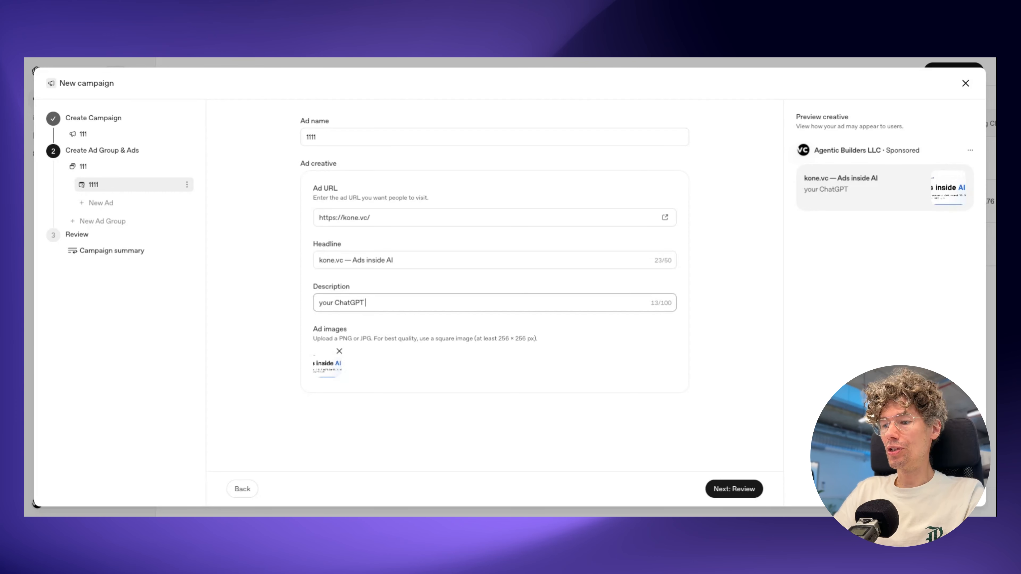
type(" ads provider")
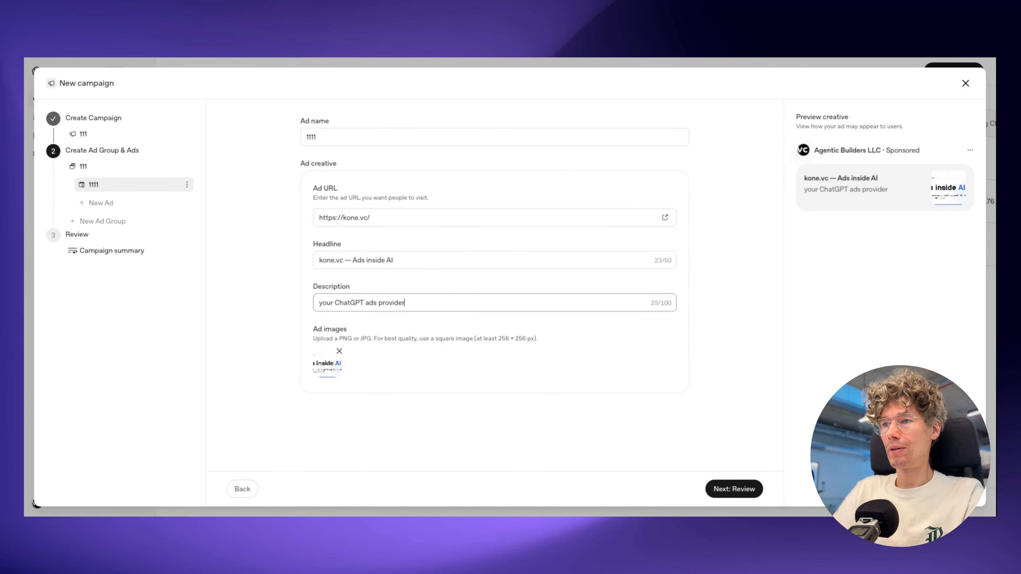
left_click(339, 351)
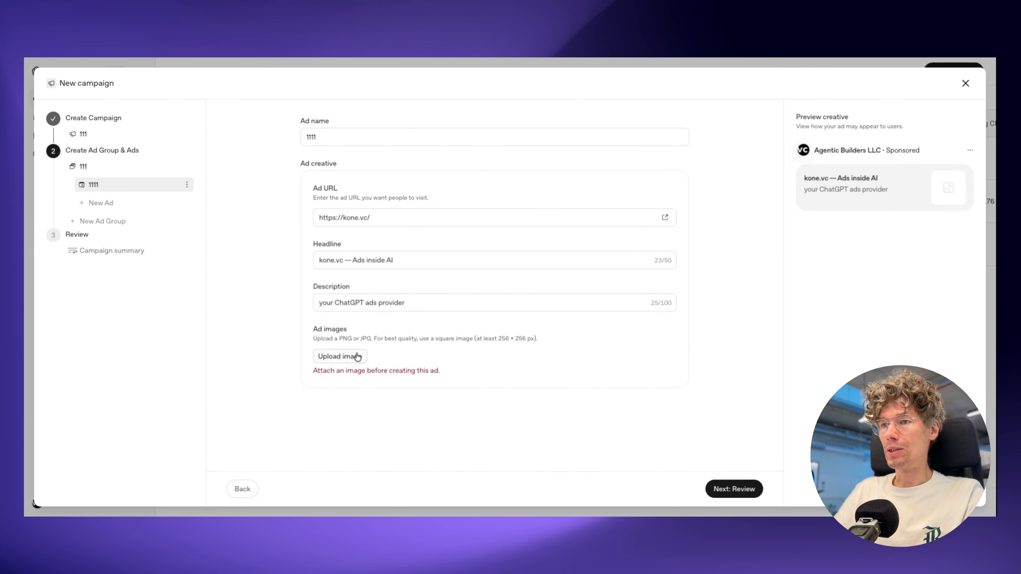
left_click(356, 356)
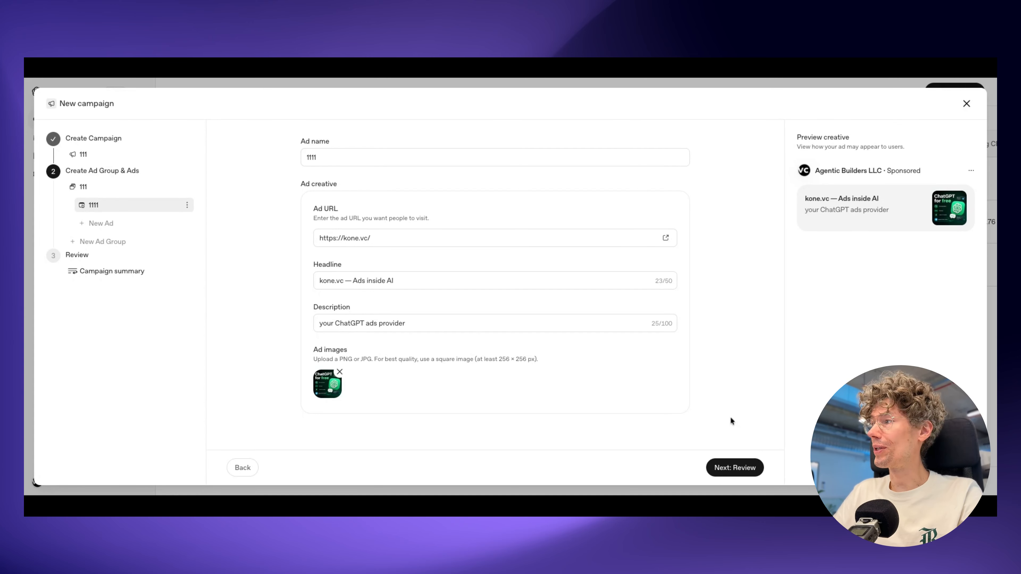
Step: Review the campaign summary including the ad group details, and discard the draft campaign
left_click(738, 470)
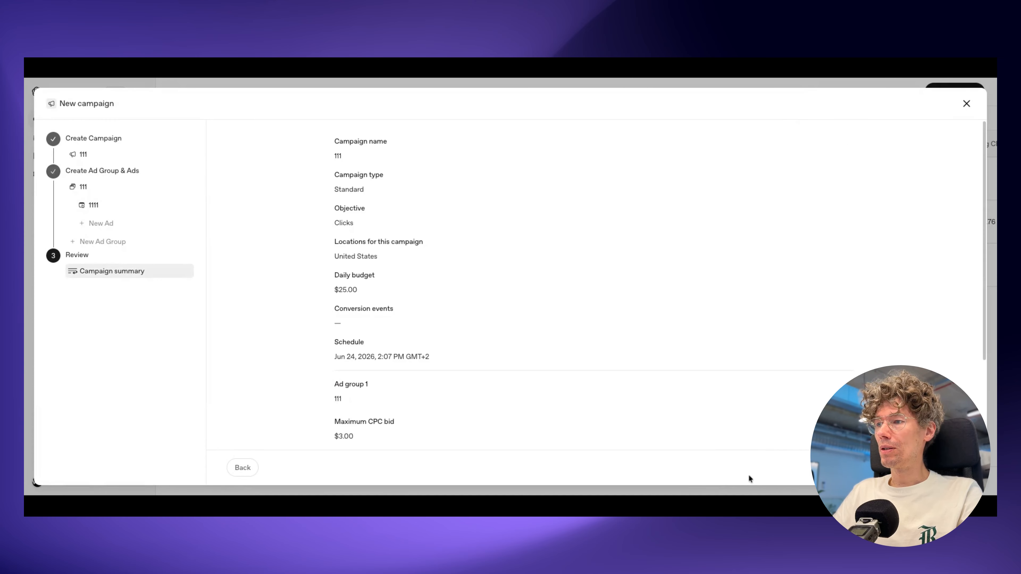
scroll(411, 218, "down", 3)
scroll(455, 290, "up", 4)
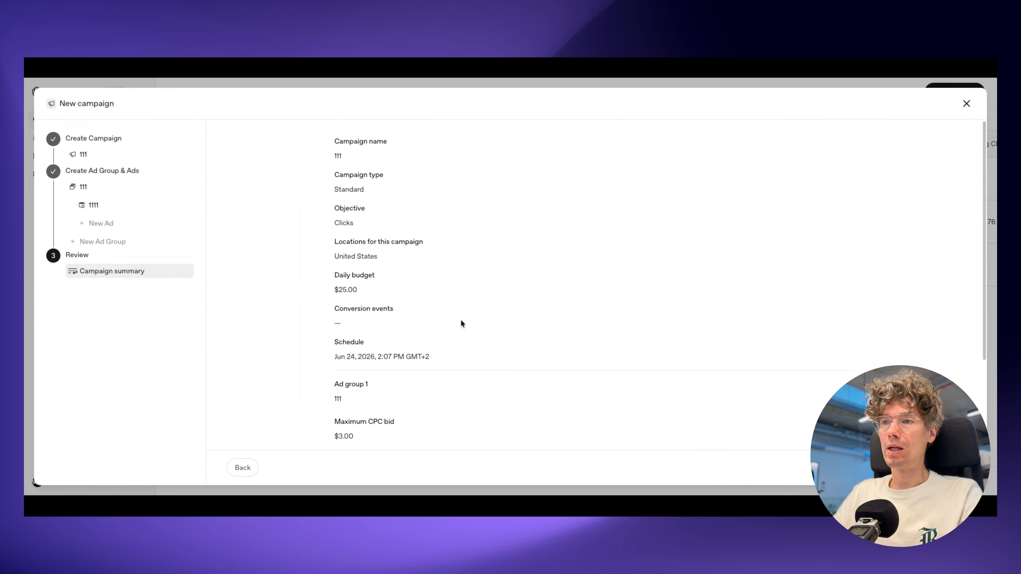
scroll(460, 322, "down", 2)
scroll(459, 320, "down", 2)
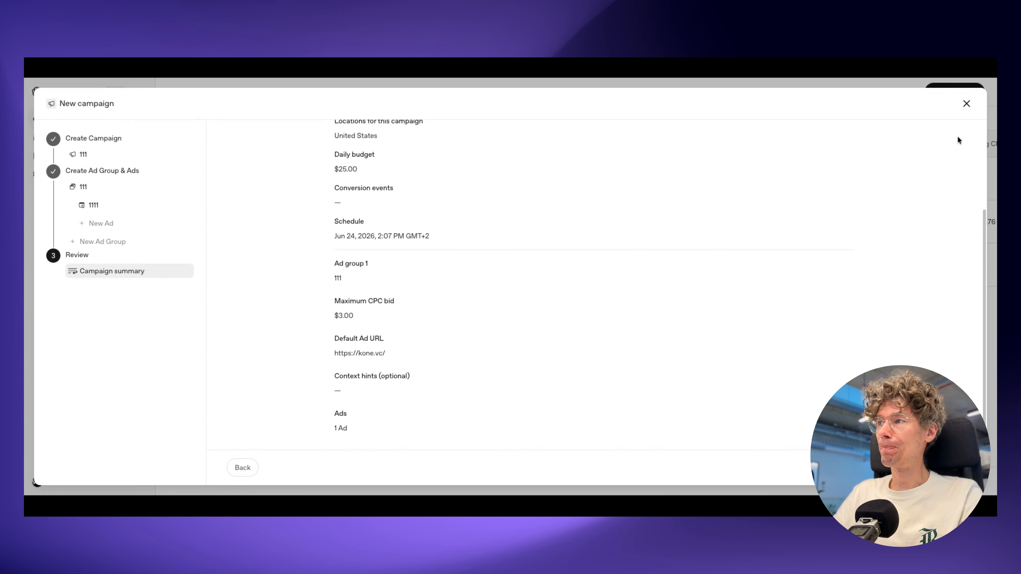
left_click(966, 103)
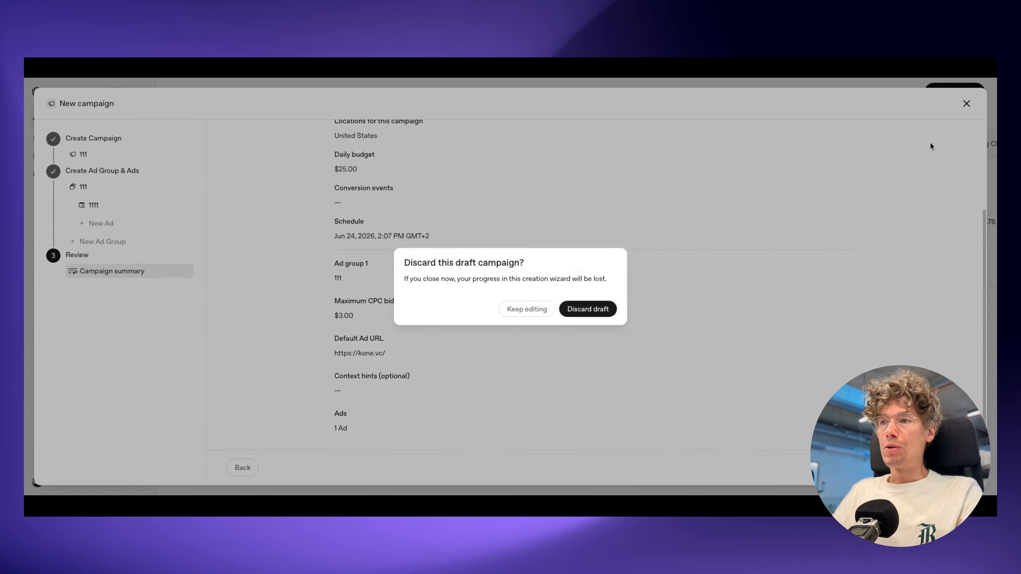
left_click(595, 308)
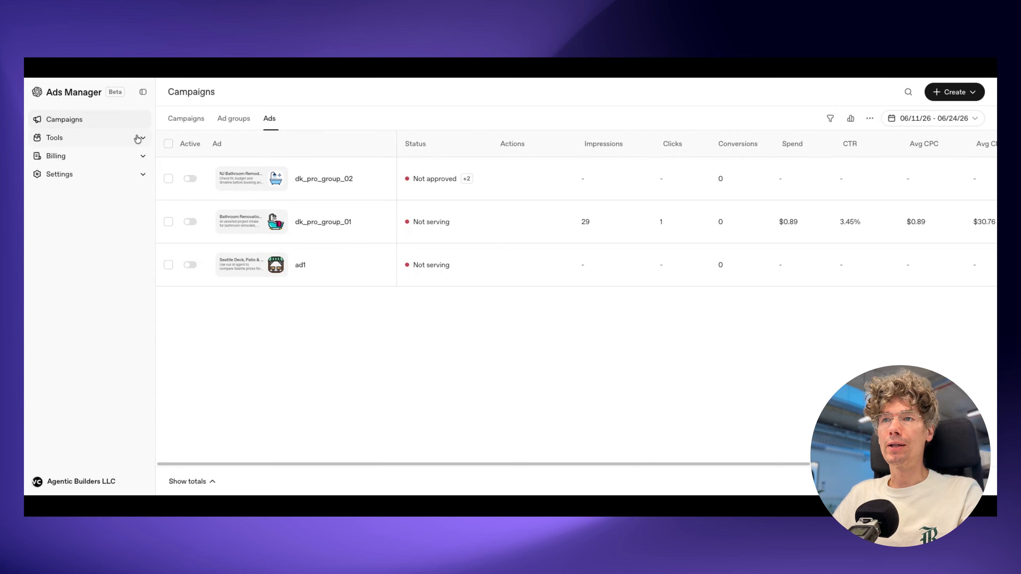
Step: Examine the performance, URL and ad group columns of the ads table
left_click_drag(531, 463, 485, 454)
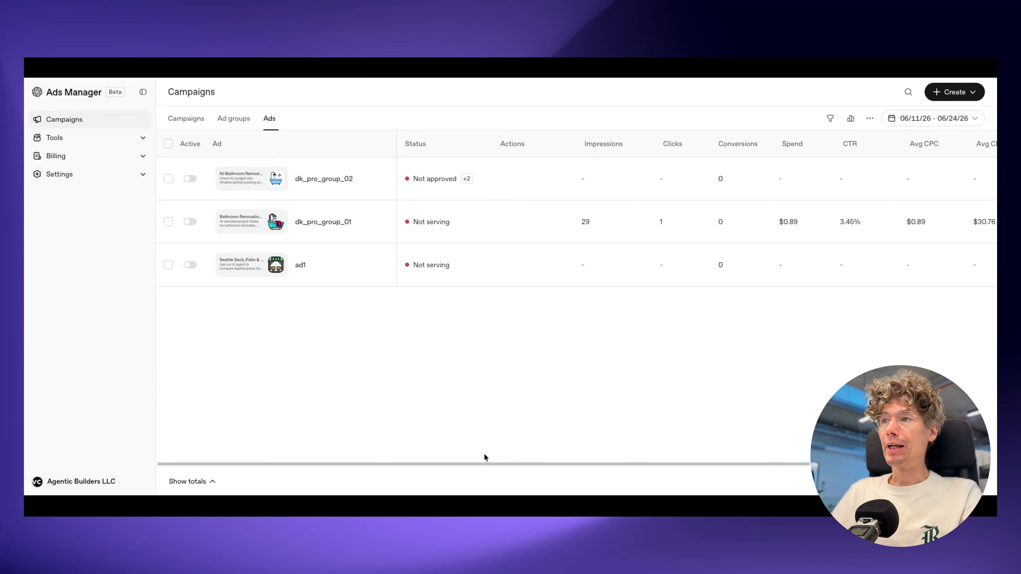
scroll(485, 454, "right", 5)
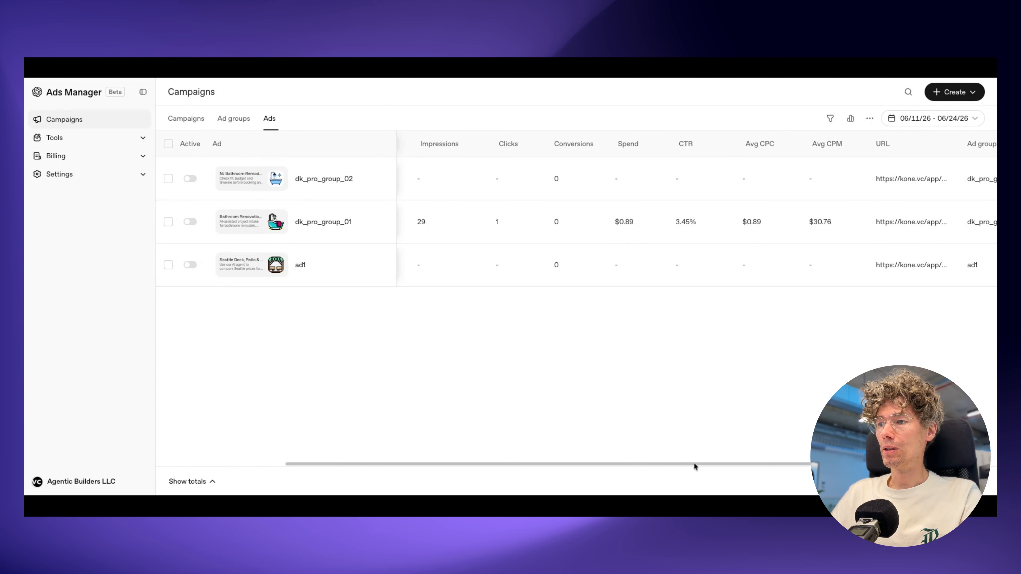
left_click_drag(695, 465, 786, 474)
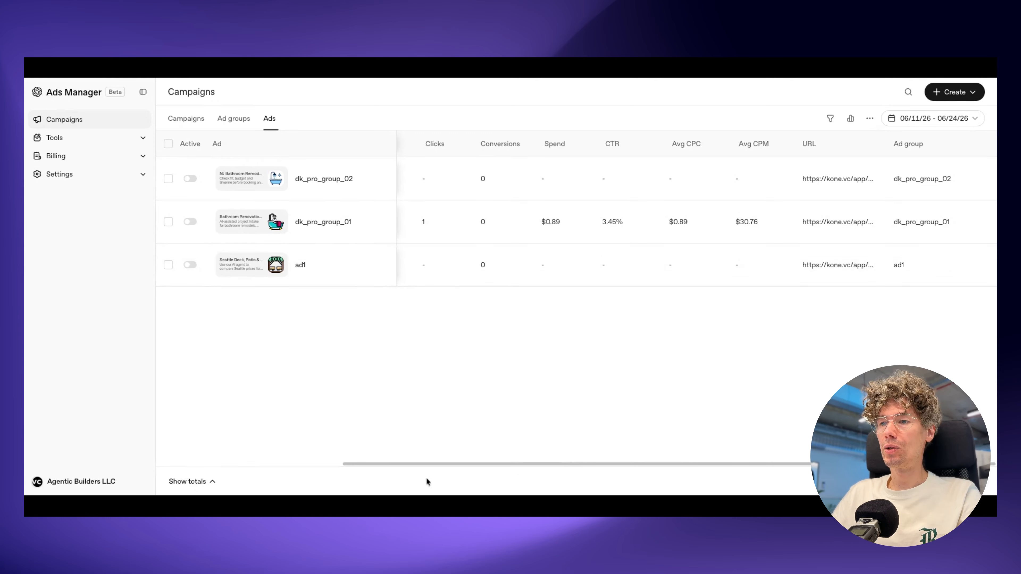
left_click_drag(438, 464, 237, 438)
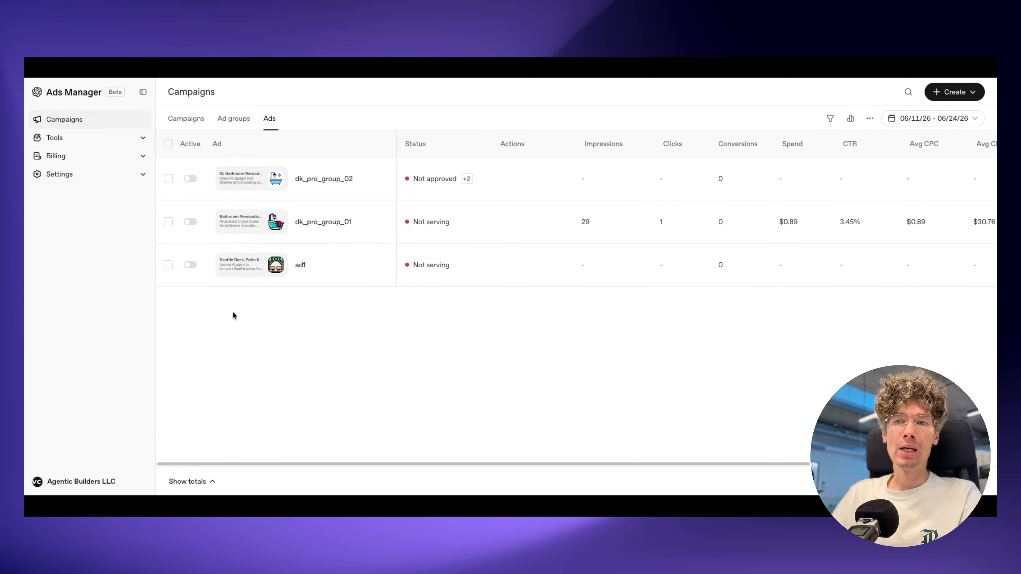
Step: Look through the change history, the conversions page with its creation options, and the feeds, dismissing the conversion tracking guide
left_click(142, 139)
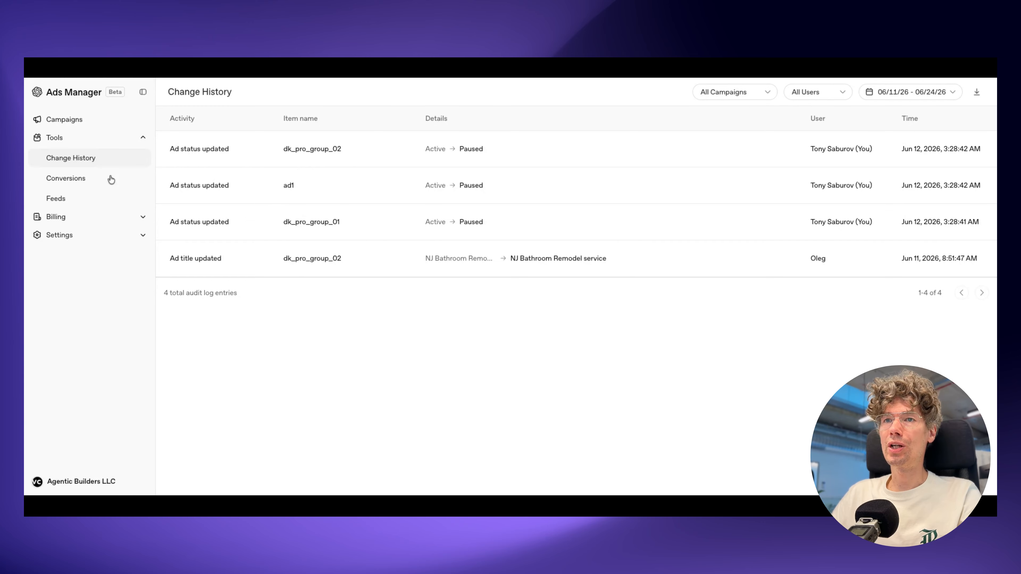
left_click(81, 178)
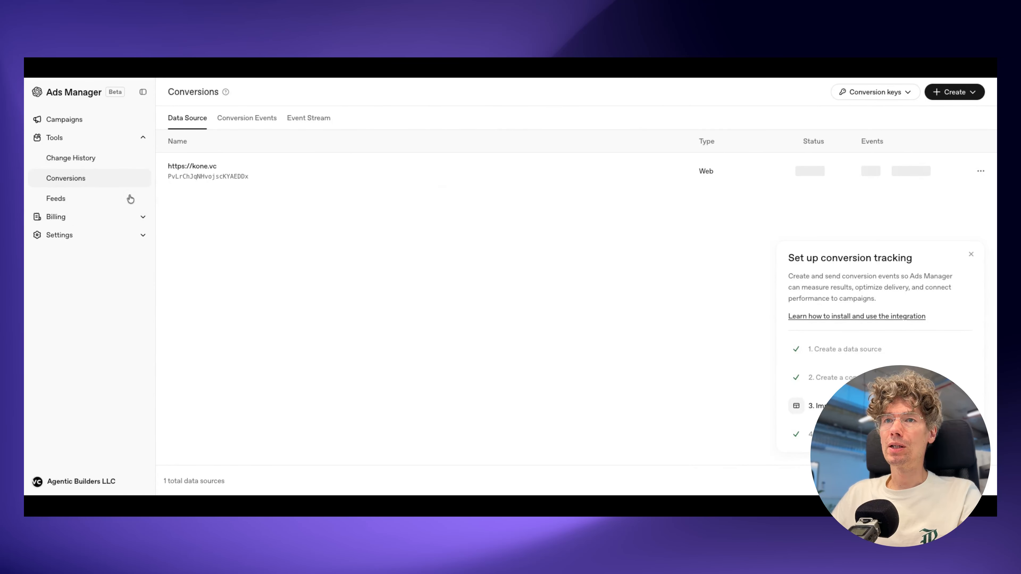
left_click(971, 254)
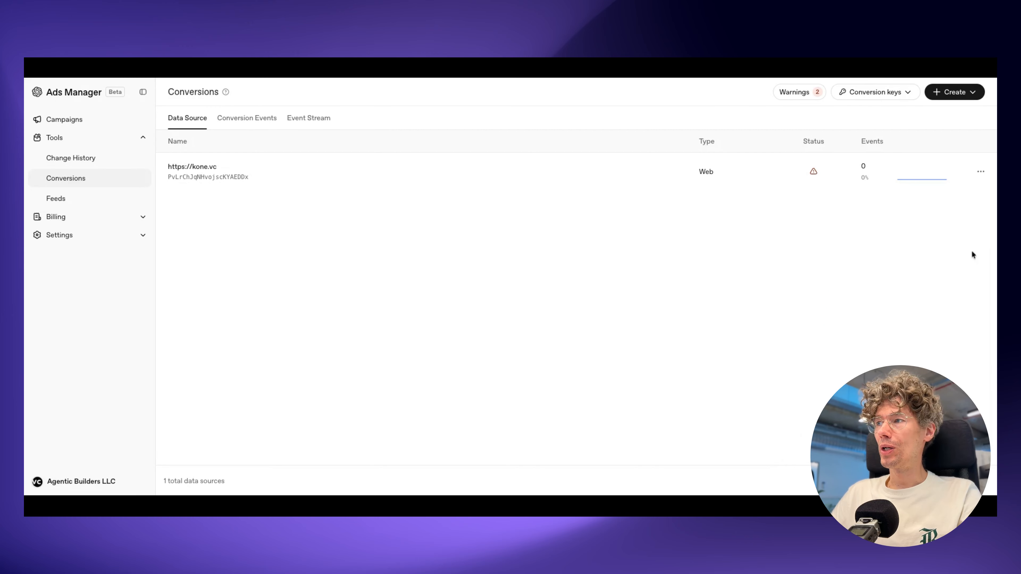
left_click(972, 92)
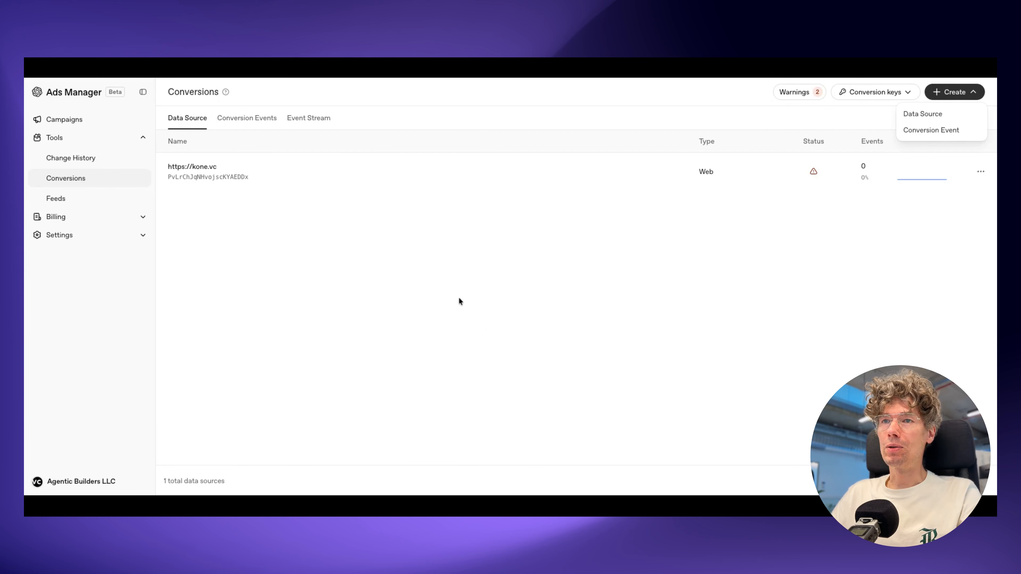
left_click(457, 278)
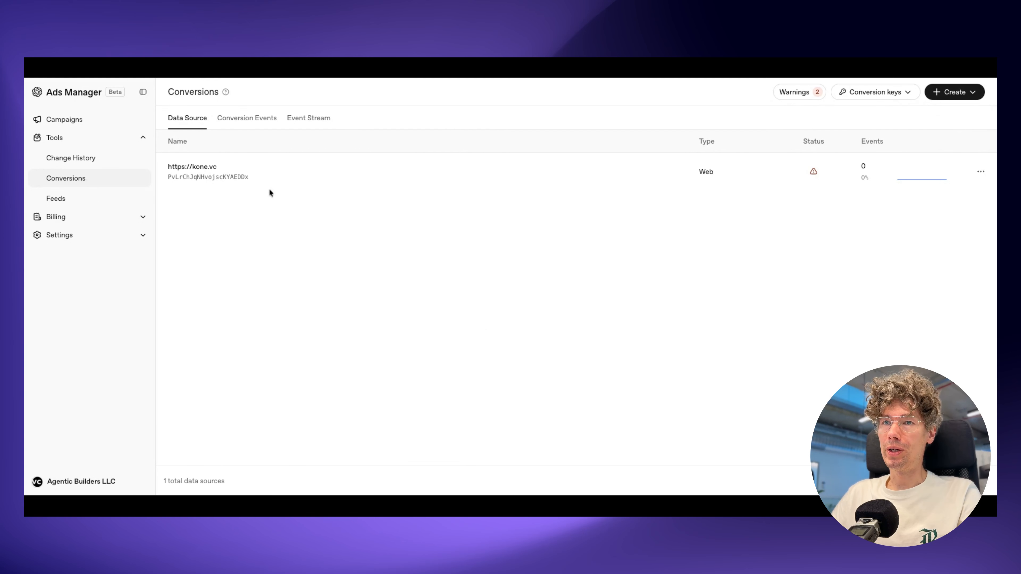
left_click(71, 200)
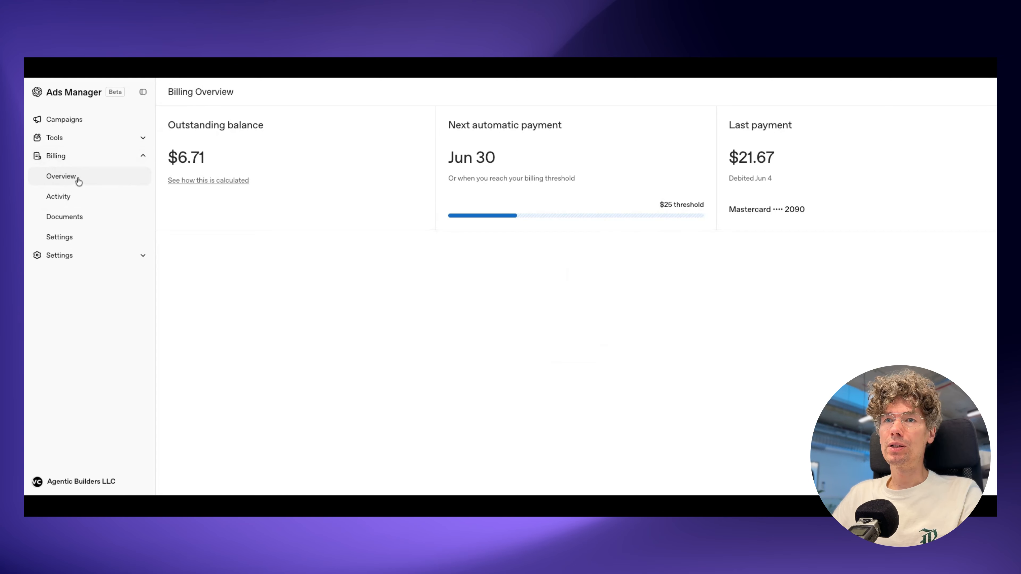
Step: Review the billing activity, billing documents and billing settings of the account
left_click(89, 201)
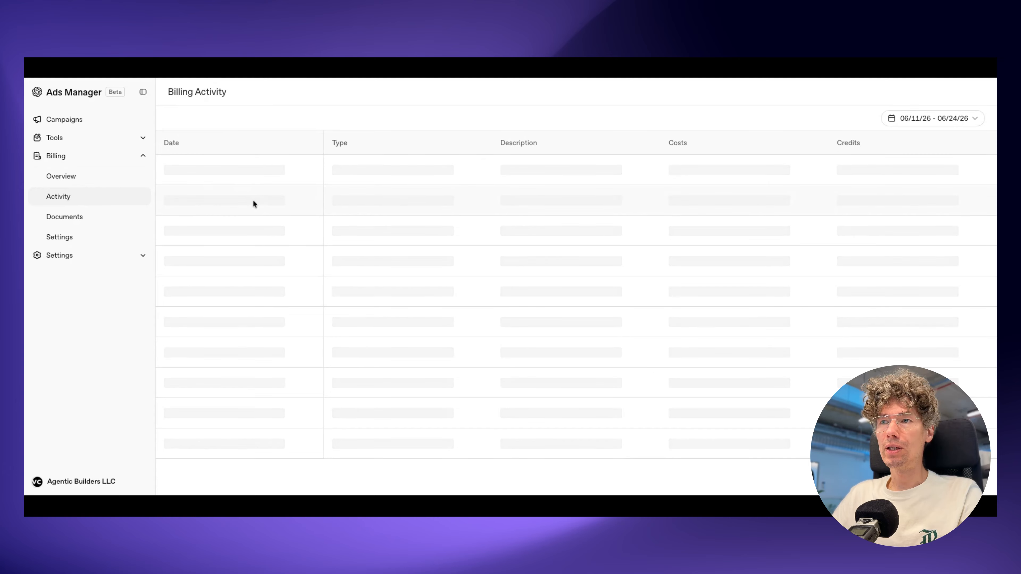
left_click(102, 221)
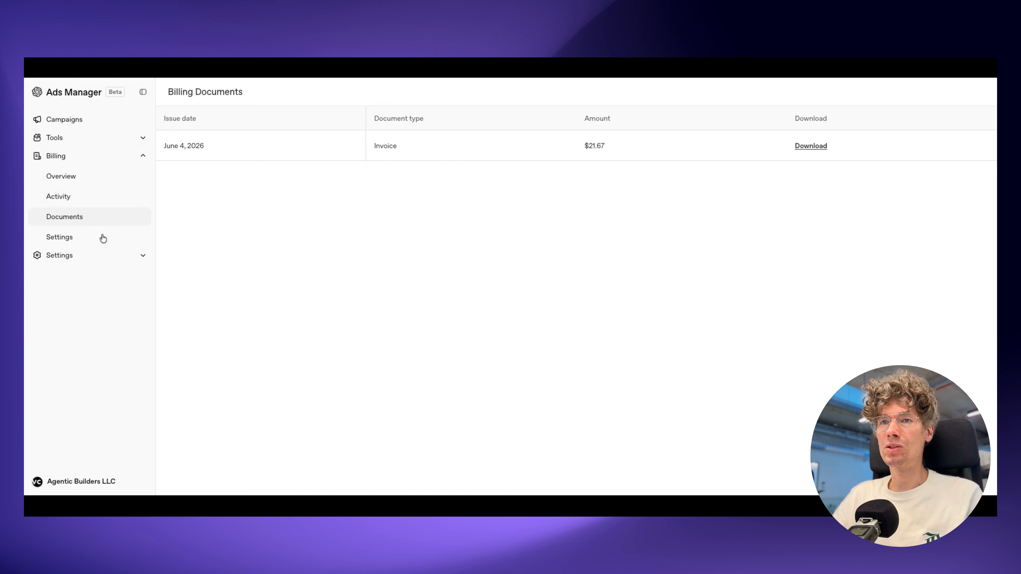
left_click(71, 237)
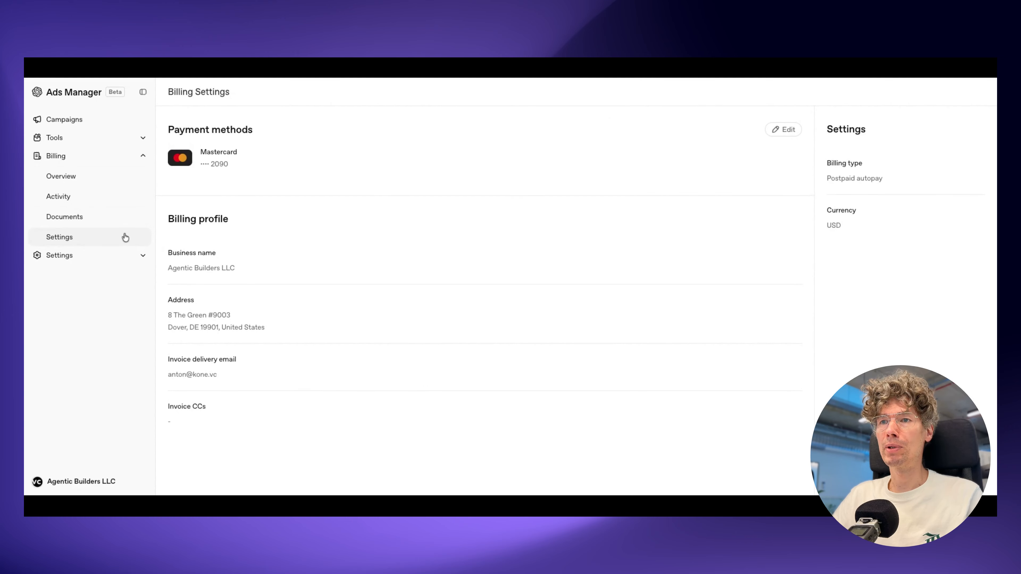
Step: Examine the general account settings with the API keys section, and open the list of account users
left_click(117, 255)
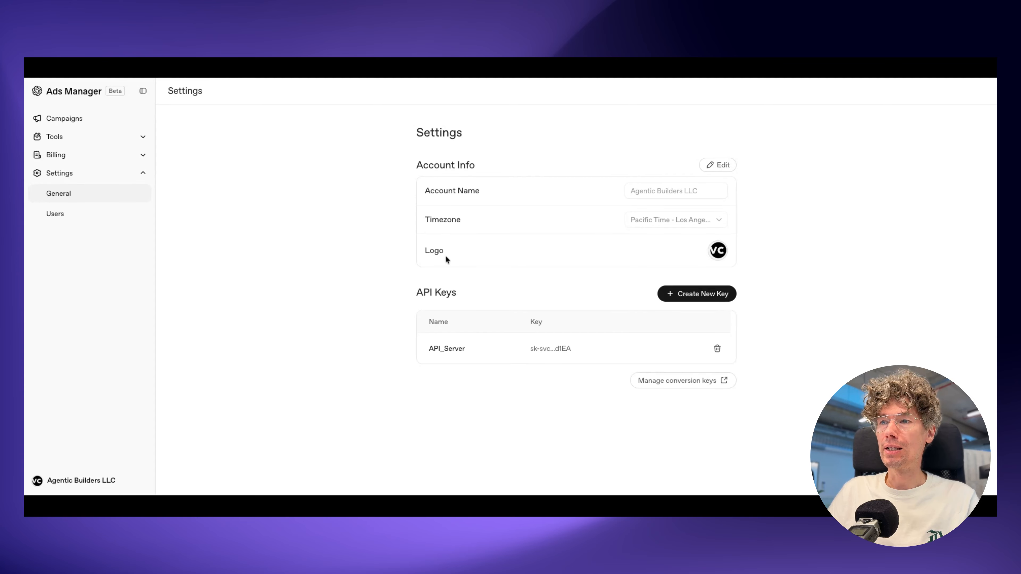
left_click_drag(413, 290, 457, 302)
left_click(457, 297)
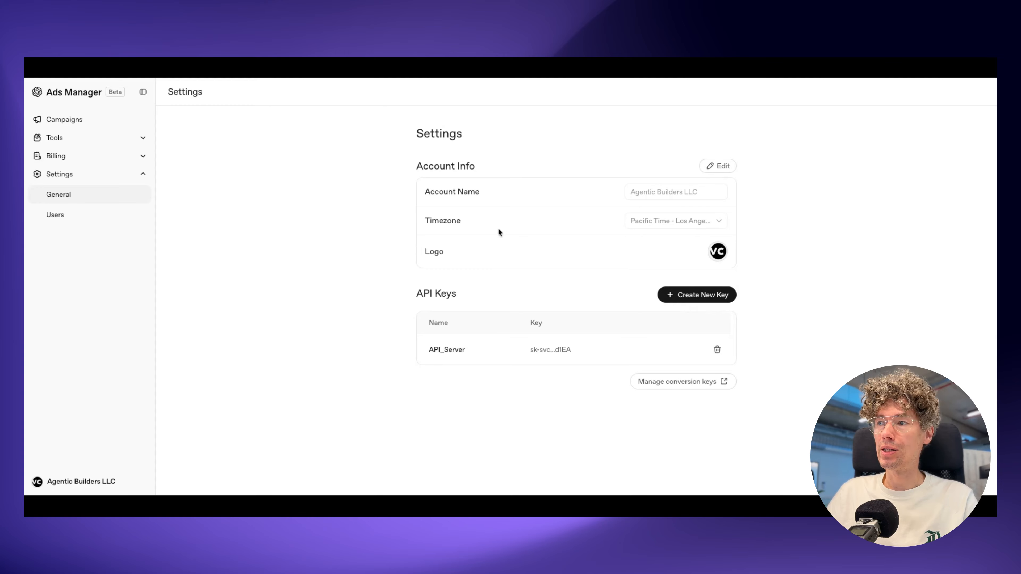
left_click(74, 211)
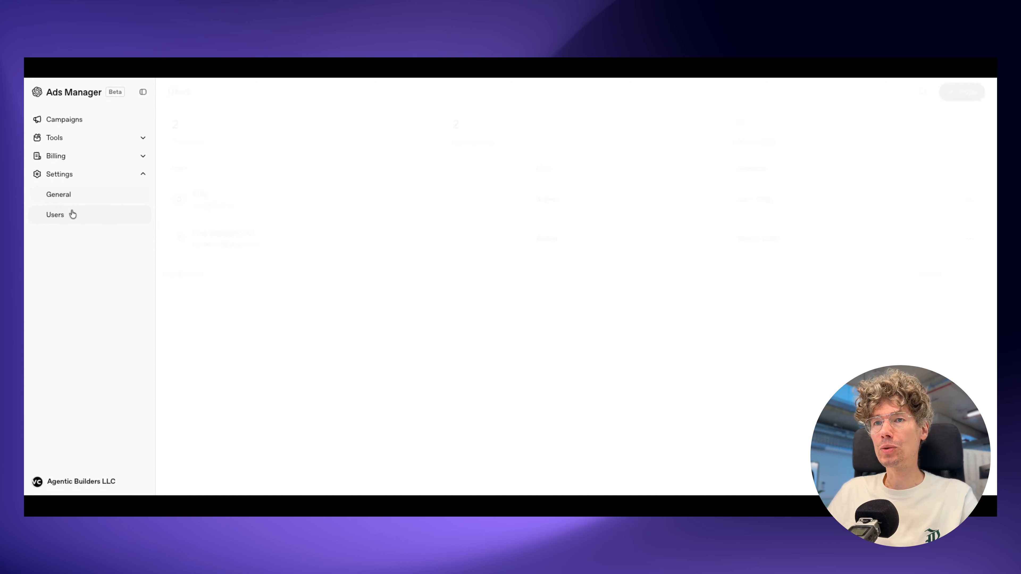